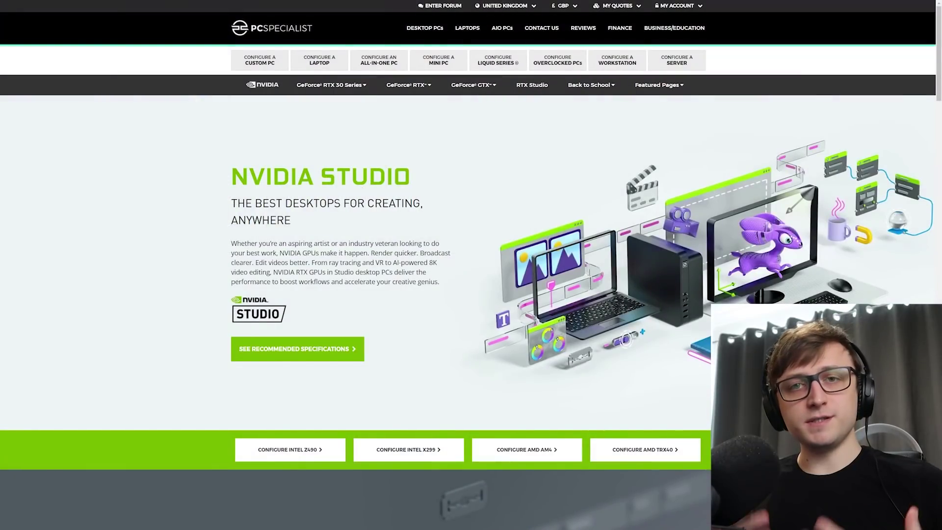
Step: Scroll the NVIDIA Studio page down to the recommended Vector desktop listings with prices and specs
scroll(885, 61, down, 7)
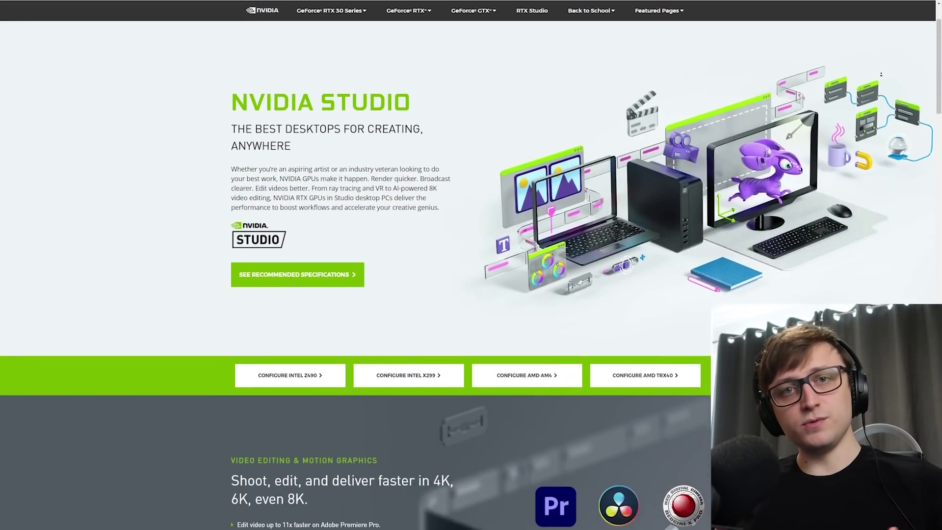
scroll(881, 74, down, 6)
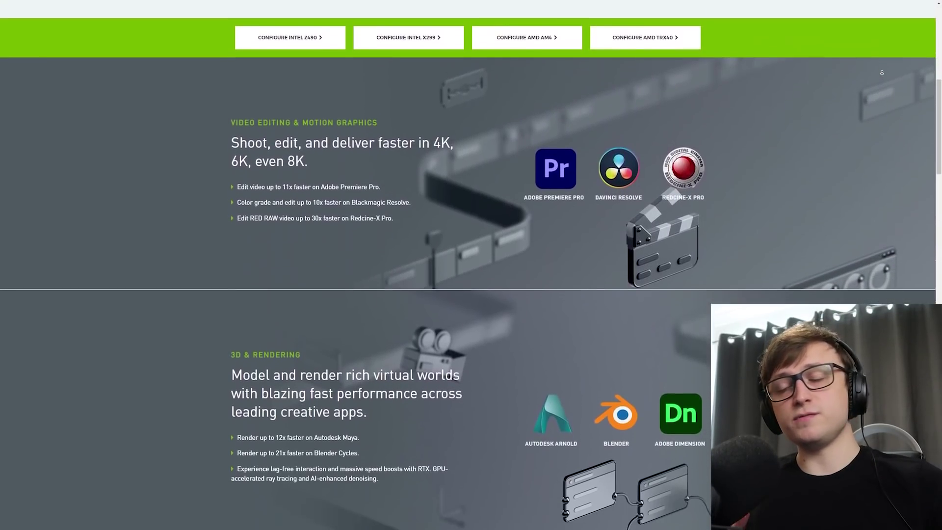
scroll(881, 72, down, 6)
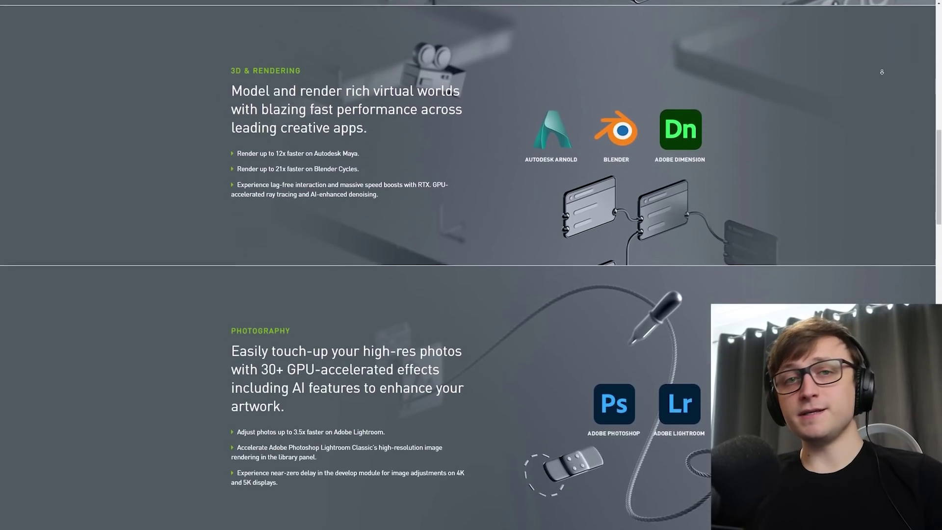
scroll(881, 71, down, 6)
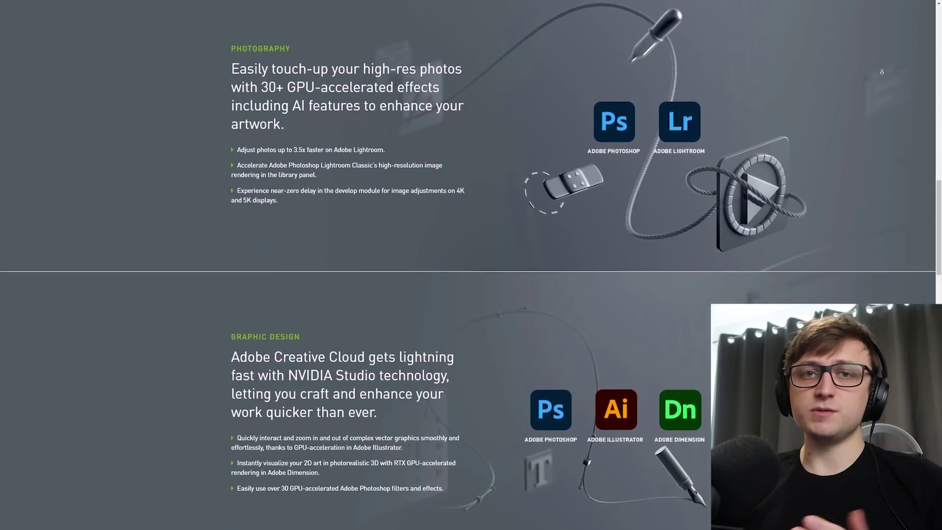
scroll(882, 72, down, 6)
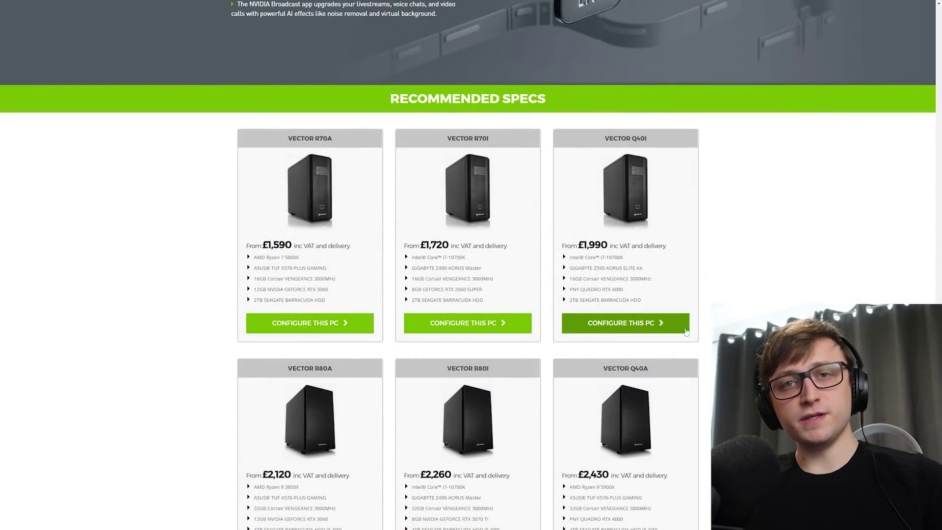
scroll(686, 332, down, 5)
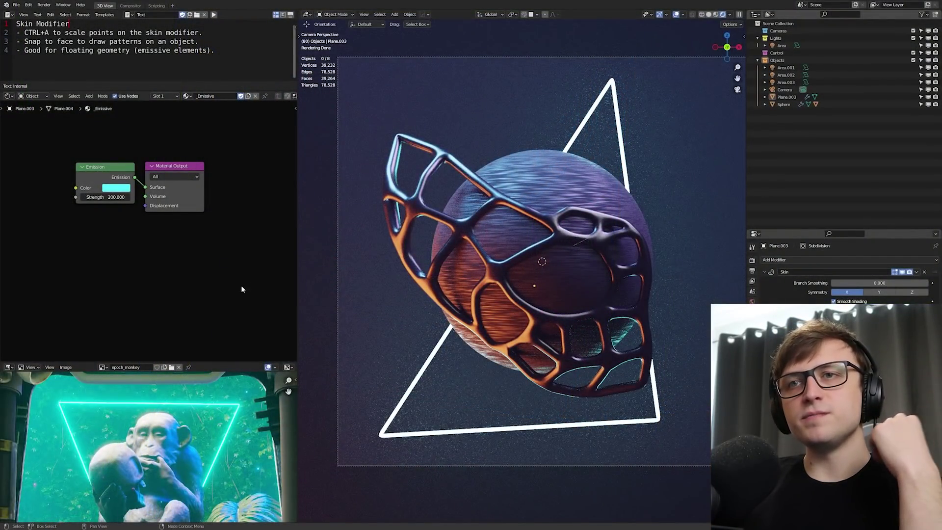
Step: Raise the image editor border twice, then zoom and pan to frame the monkey reference image
drag(219, 362, 220, 337)
middle_drag(143, 424, 155, 401)
scroll(90, 382, up, 1)
middle_drag(90, 381, 78, 403)
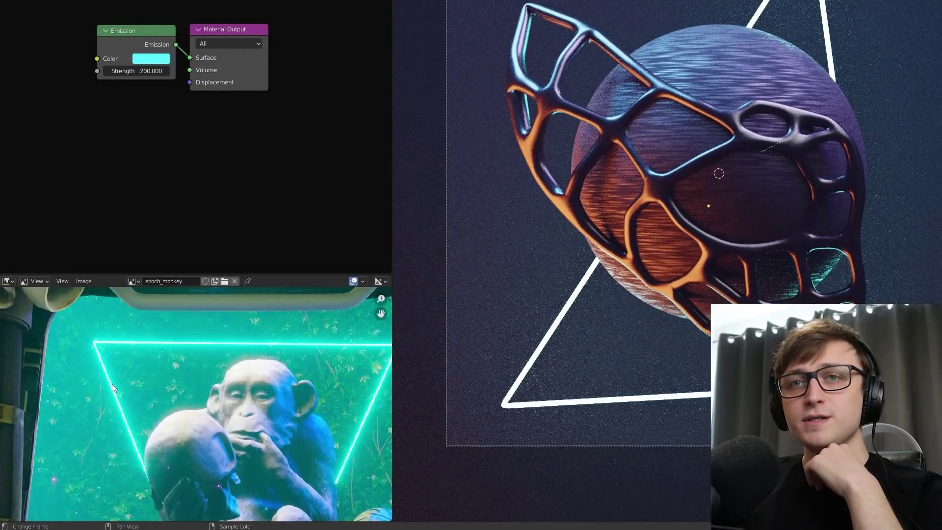
middle_drag(317, 373, 240, 343)
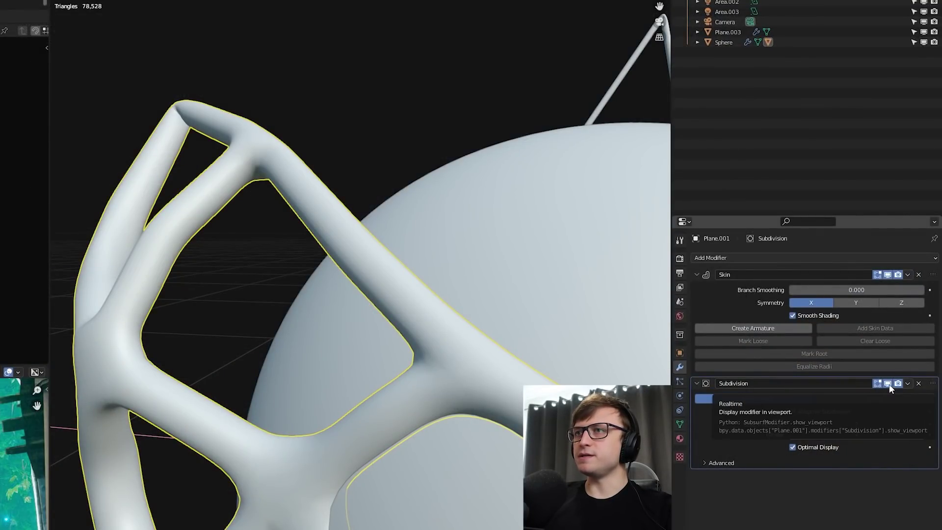
Step: Toggle the cage's subdivision preview and smooth shading off and back on to compare
click(889, 384)
mouse_move(479, 324)
middle_down()
mouse_move(390, 314)
mouse_move(411, 334)
mouse_move(395, 332)
mouse_move(444, 340)
mouse_move(465, 323)
middle_up()
click(793, 315)
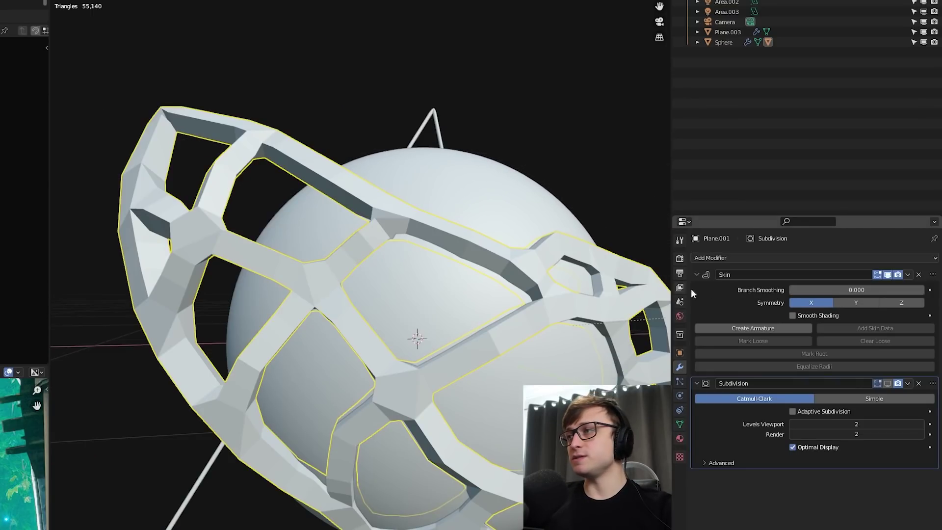
click(793, 316)
click(887, 383)
middle_drag(324, 295, 394, 294)
Step: In Edit Mode, extrude new cage branches and join their tips to nearby vertices
scroll(393, 294, up, 5)
key(Tab)
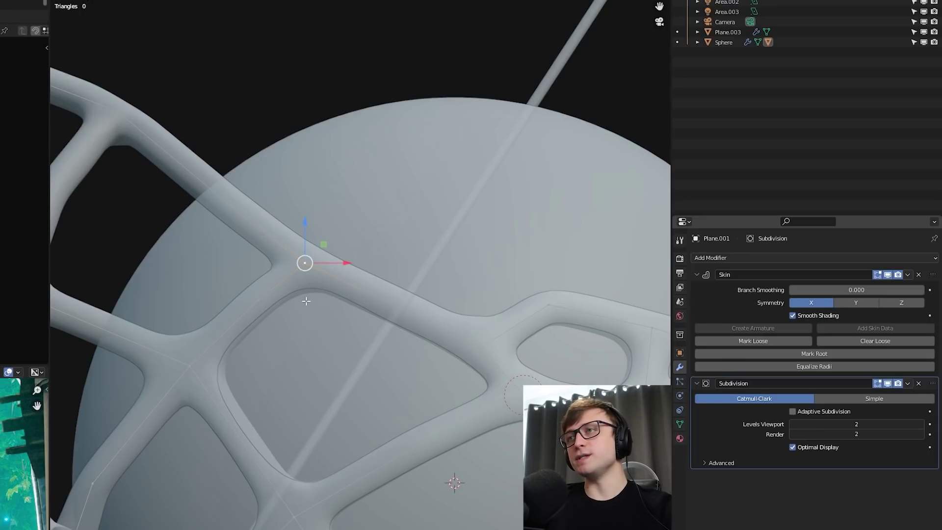
click(470, 212)
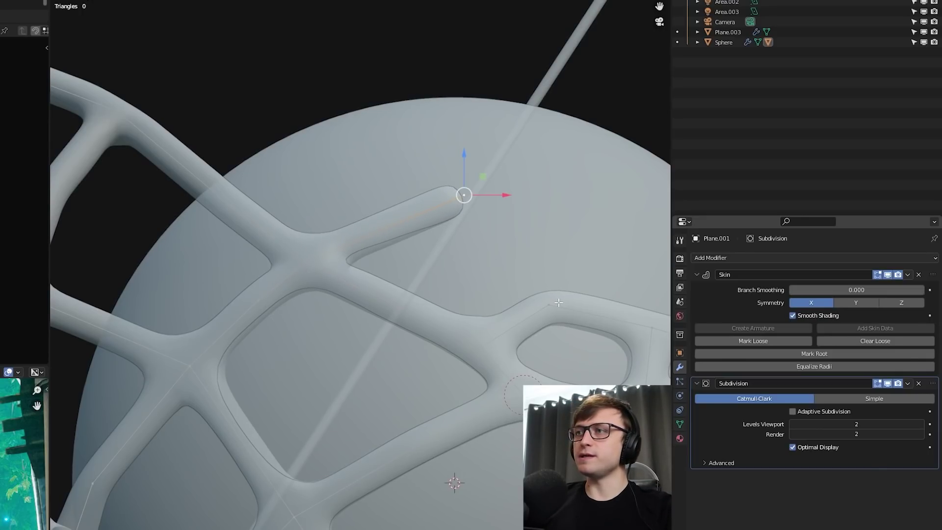
key(f)
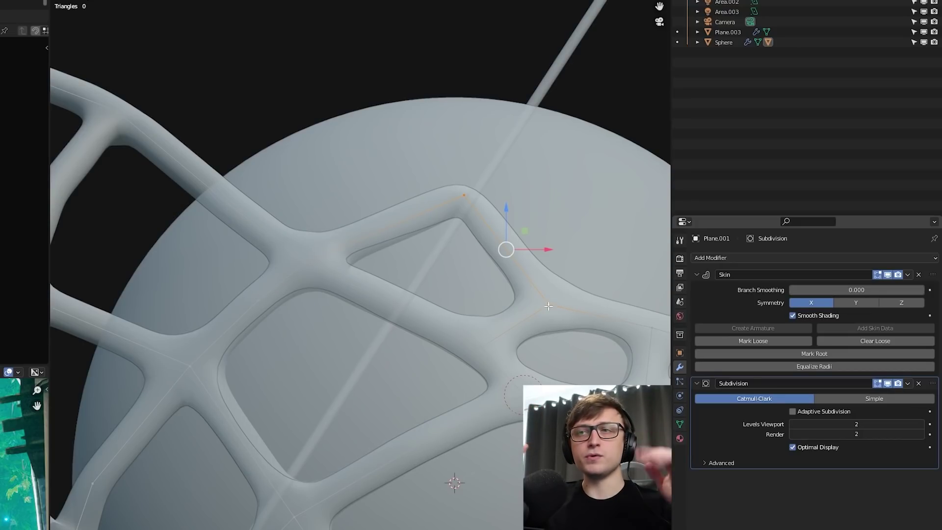
click(465, 199)
key(g)
click(474, 181)
key(e)
click(314, 76)
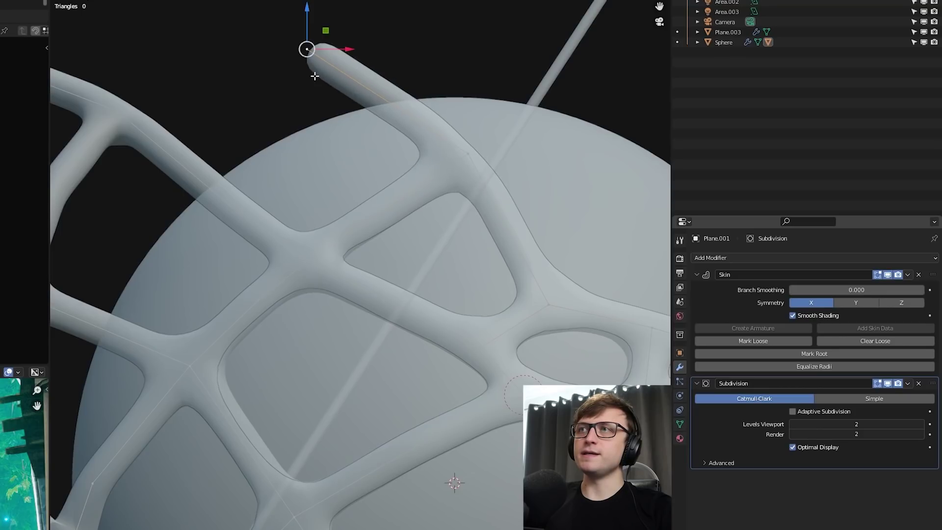
shift+click(305, 263)
key(f)
Step: Extrude one more branch from the top tip, connect it to another vertex, and exit Edit Mode
click(307, 49)
key(e)
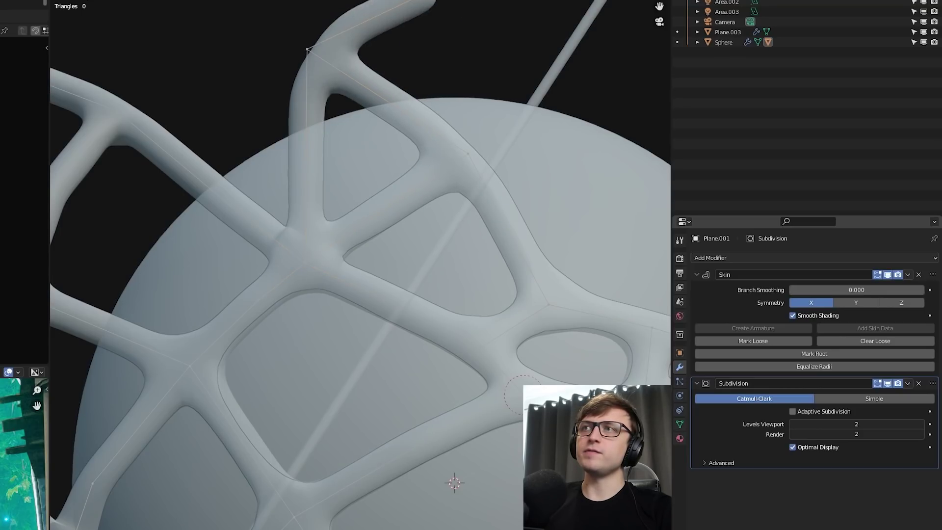
click(478, 58)
key(e)
click(547, 138)
shift+click(468, 153)
key(f)
key(Tab)
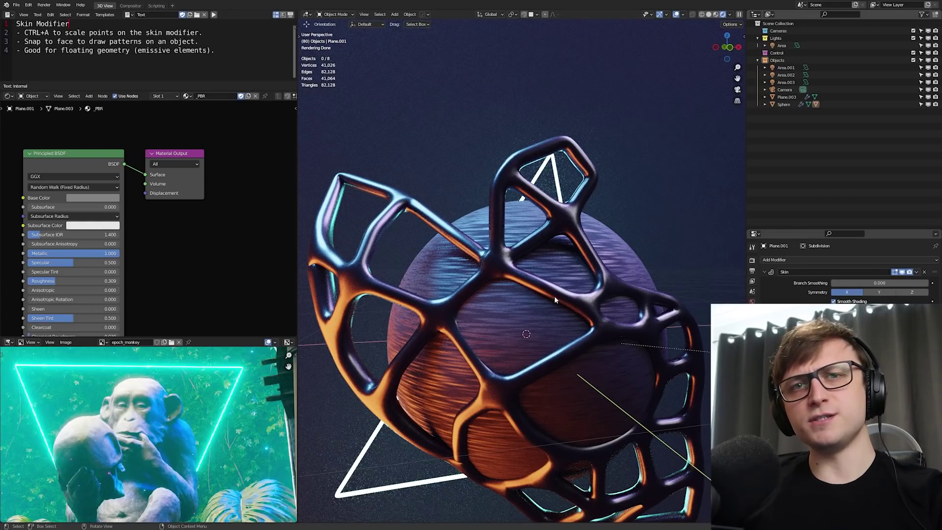
Step: Set snapping to Face, enter vertex editing on the cage, and select a corner vertex
middle_drag(595, 250, 489, 214)
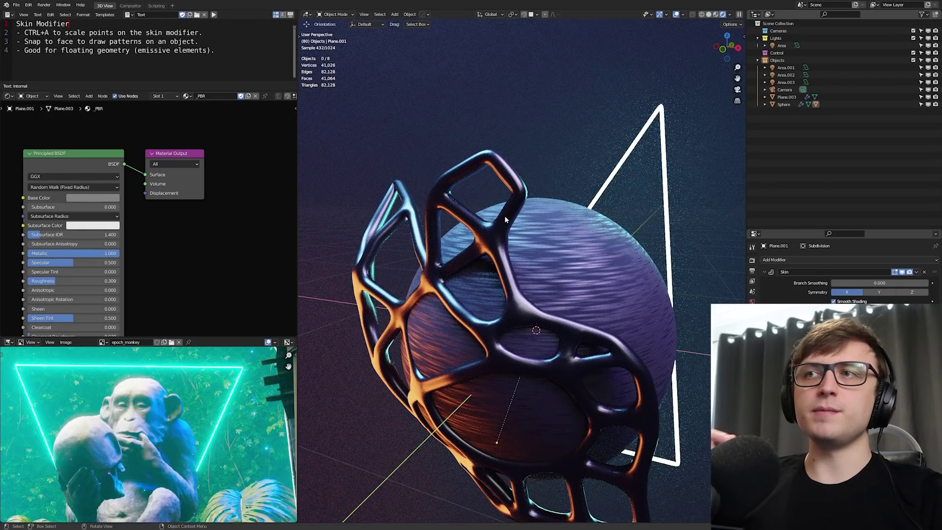
middle_drag(484, 324, 544, 312)
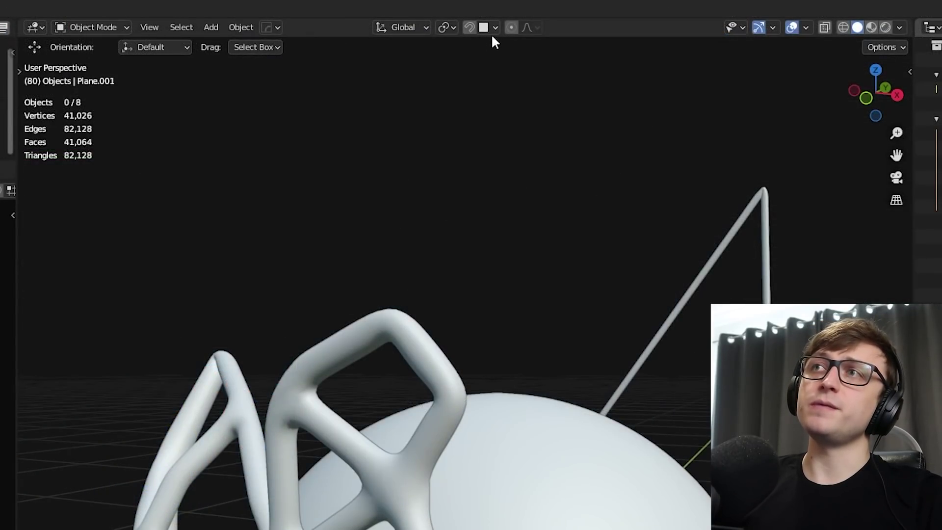
click(496, 28)
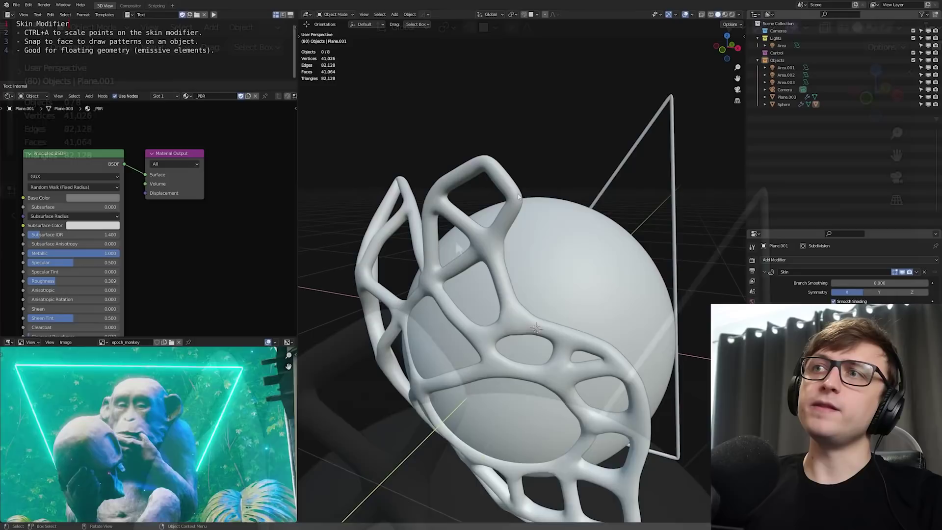
key(ctrl+Tab)
click(523, 144)
click(530, 194)
shift+middle_drag(530, 195, 505, 224)
scroll(505, 224, up, 1)
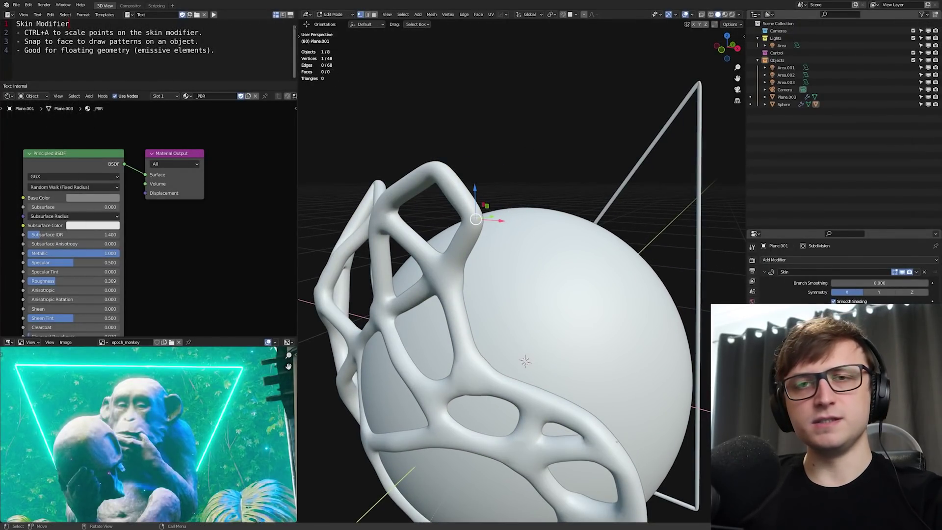
middle_drag(471, 216, 483, 231)
Step: Extrude six points snapped onto the sphere so the new branch curls across its surface
key(e)
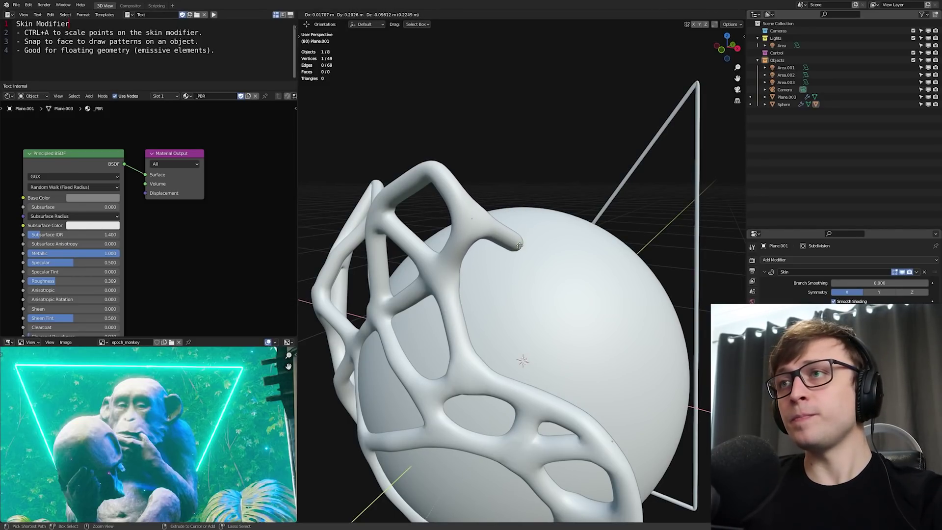
click(518, 243)
middle_drag(518, 244, 497, 272)
key(e)
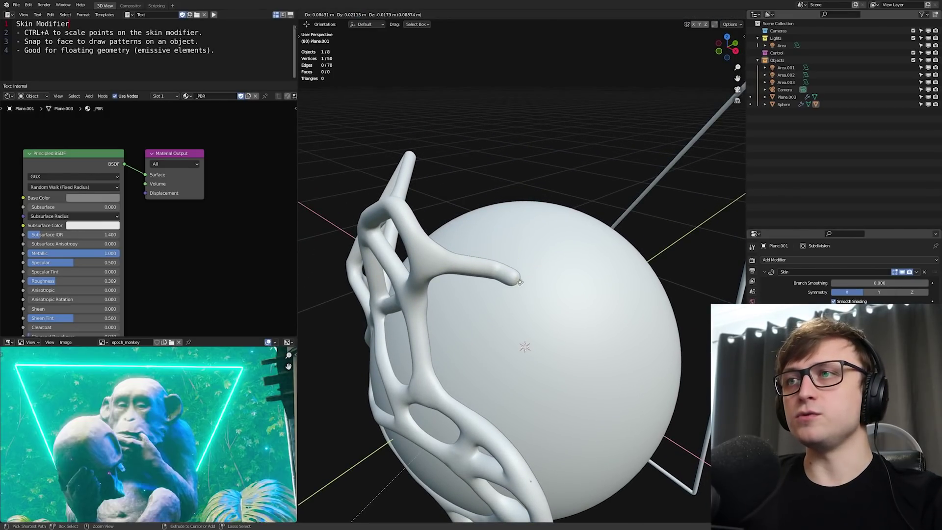
click(519, 283)
key(e)
click(517, 305)
key(e)
click(521, 349)
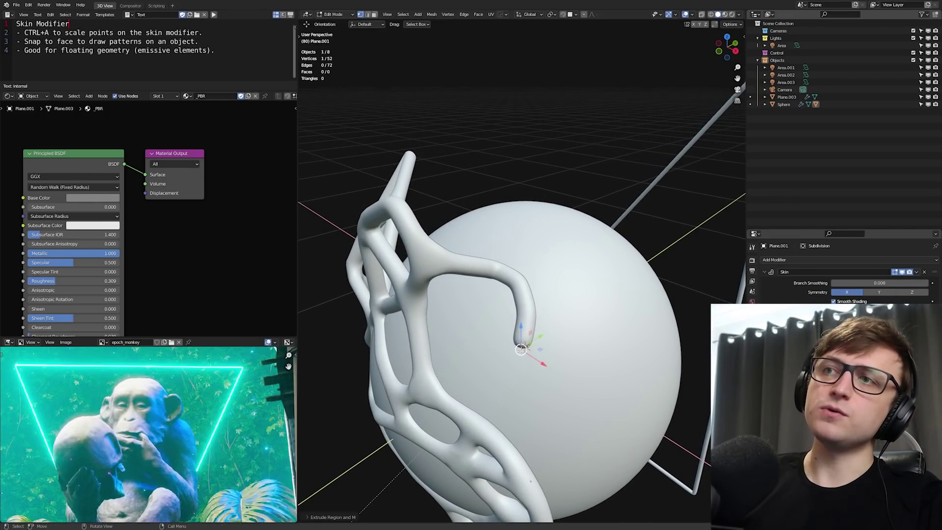
middle_drag(521, 349, 542, 324)
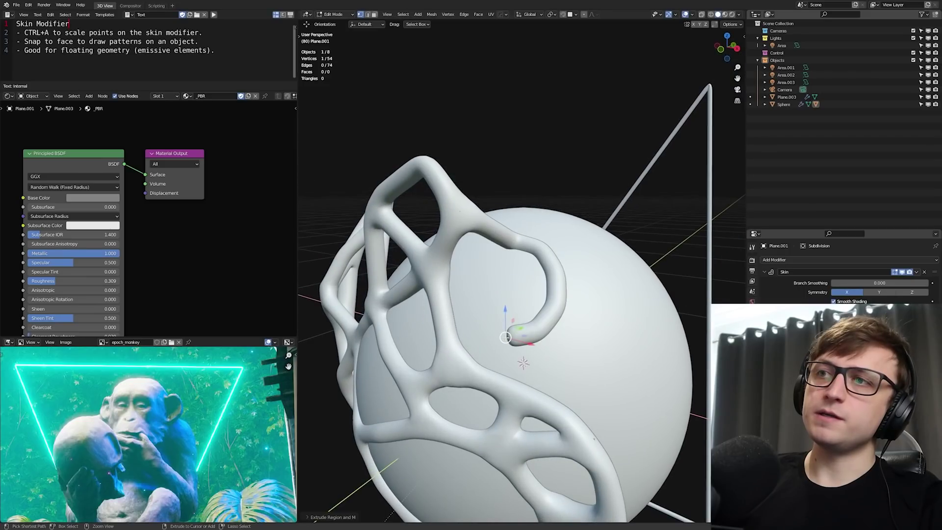
key(e)
click(478, 320)
key(e)
click(473, 291)
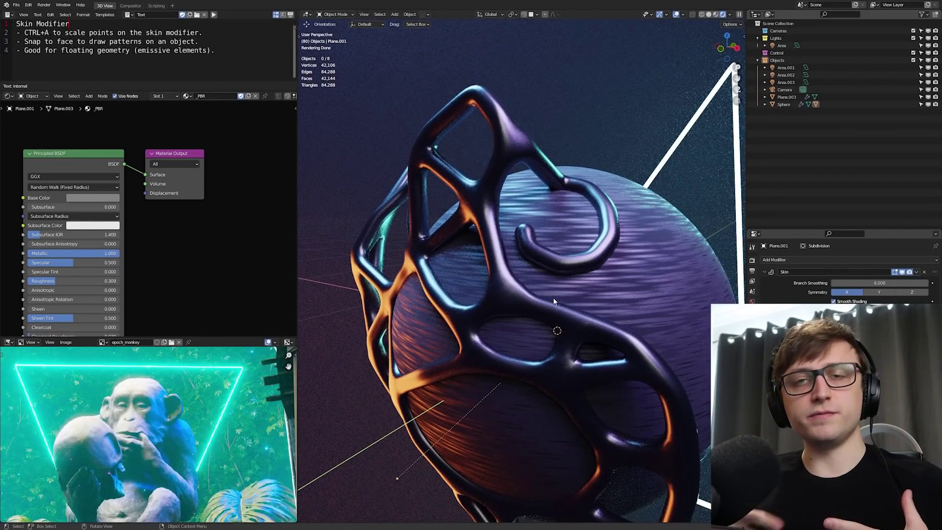
Step: Select the glowing triangle, view it through the camera, and trackball-rotate it
middle_drag(553, 300, 621, 212)
click(613, 210)
key(KP_0)
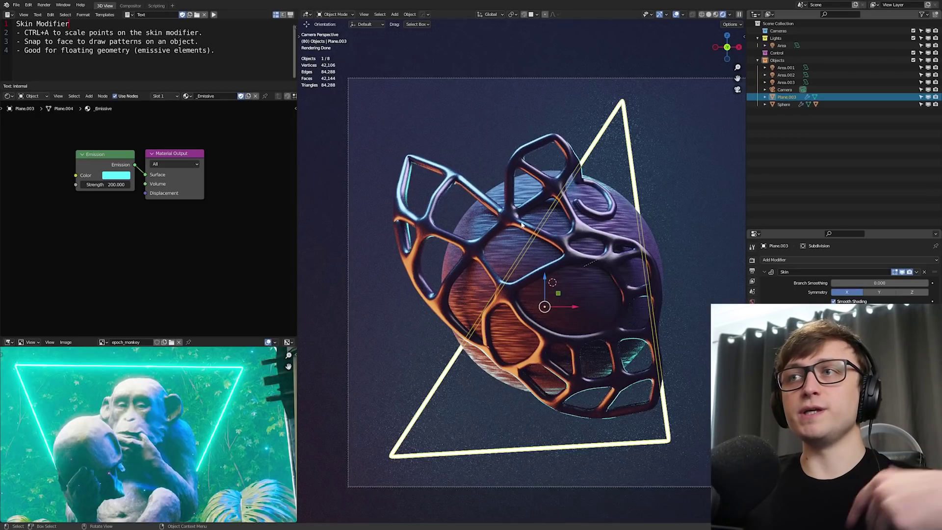
scroll(516, 224, up, 6)
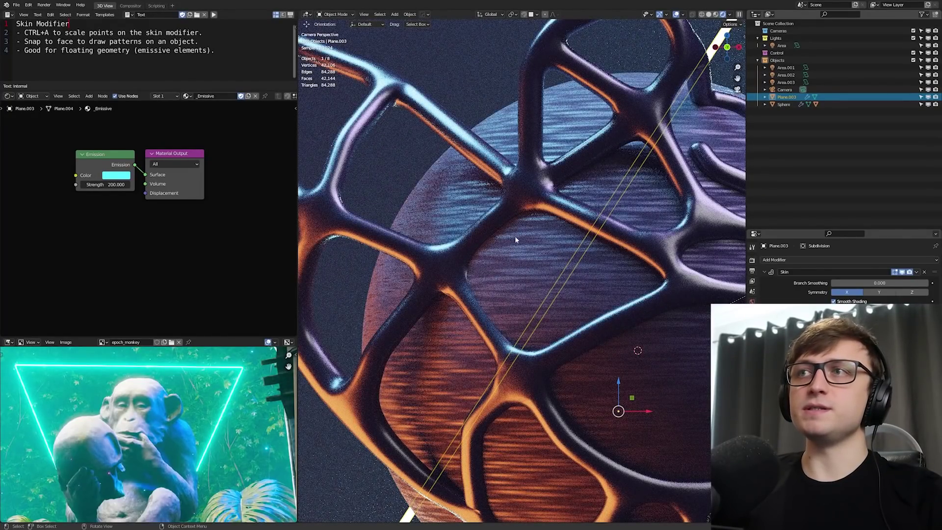
scroll(513, 238, down, 6)
key(r)
key(r)
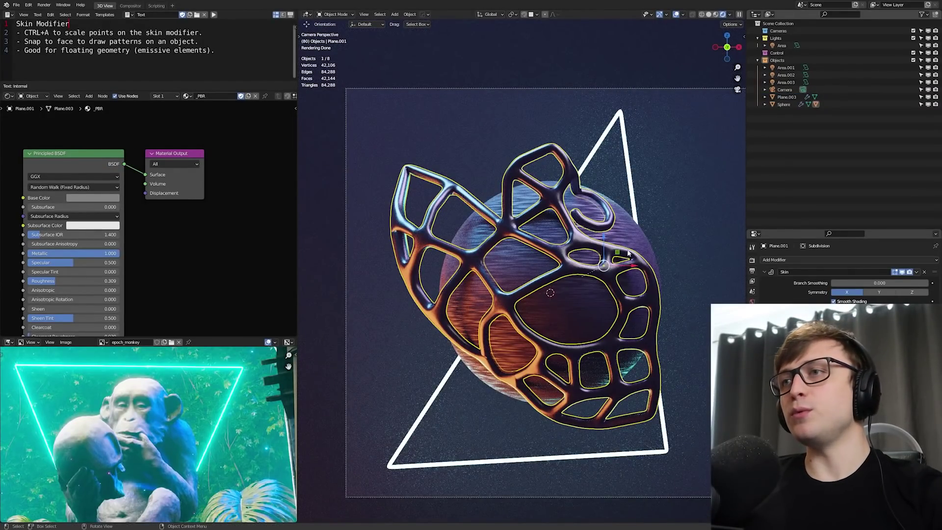
Step: Edit the cage in solid shading and thicken a strut's skin radius at a vertex
key(Tab)
shift+middle_drag(491, 223, 593, 208)
scroll(594, 208, up, 3)
key(z)
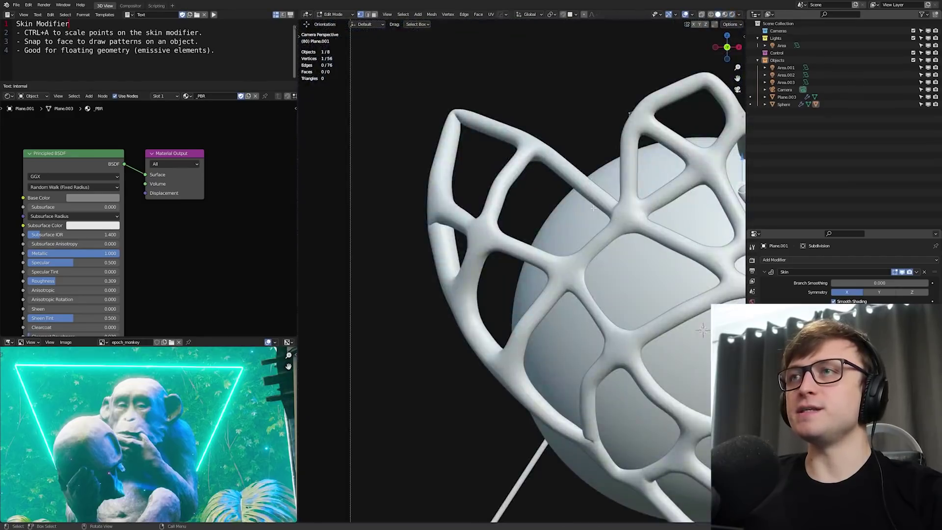
scroll(592, 208, up, 3)
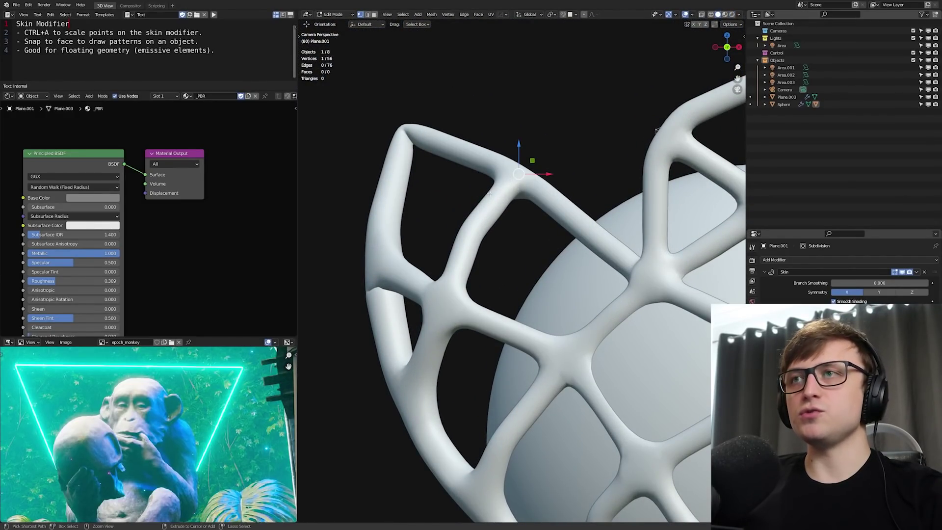
key(ctrl+a)
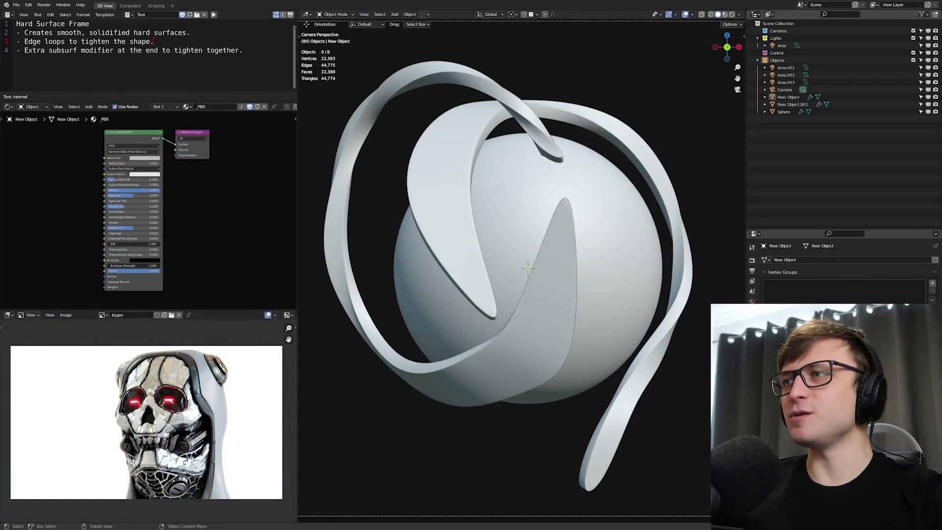
Step: Show the band's modifier stack with the Solidify modifier settings expanded
click(752, 338)
click(698, 354)
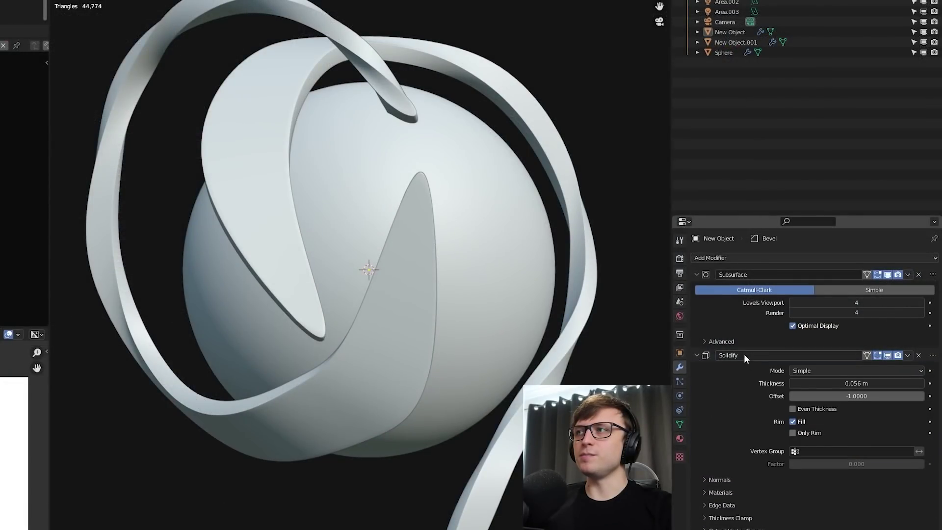
scroll(731, 349, down, 3)
scroll(717, 324, up, 2)
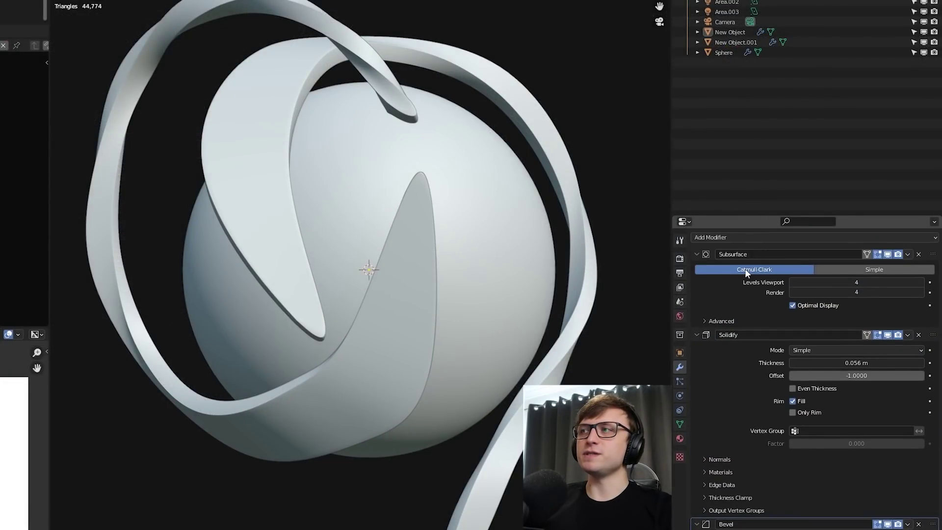
scroll(745, 331, down, 5)
scroll(765, 440, up, 4)
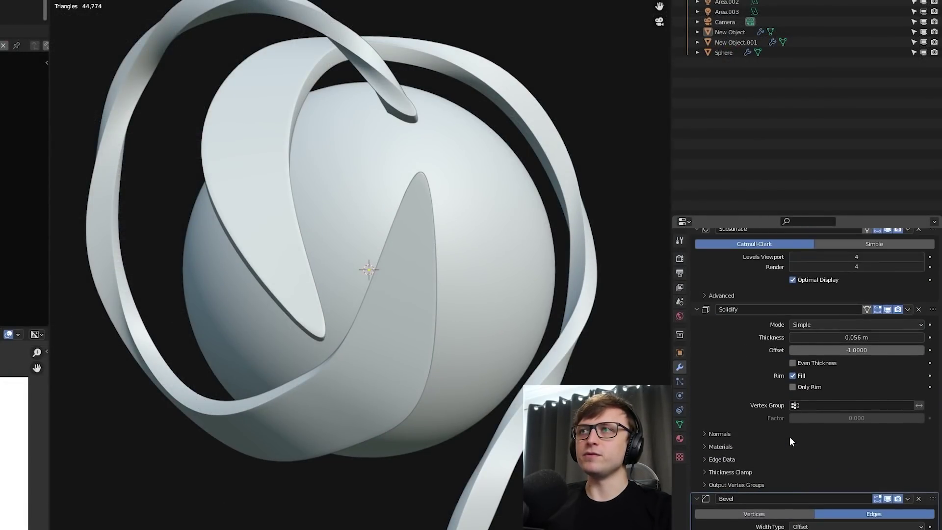
Step: Select New Object, switch to rendered shading in camera view, and enlarge the node editor view
click(397, 276)
key(KP_0)
key(z)
click(434, 204)
key(KP_0)
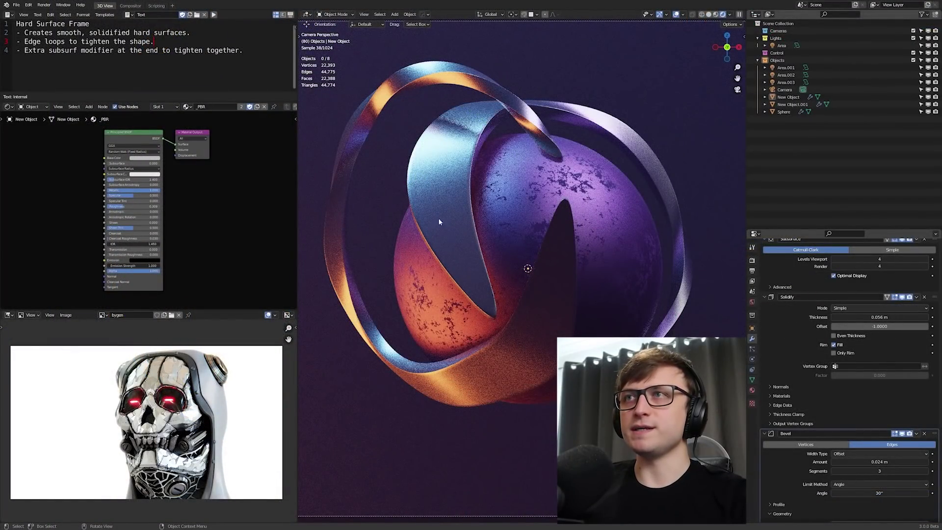
scroll(203, 190, up, 2)
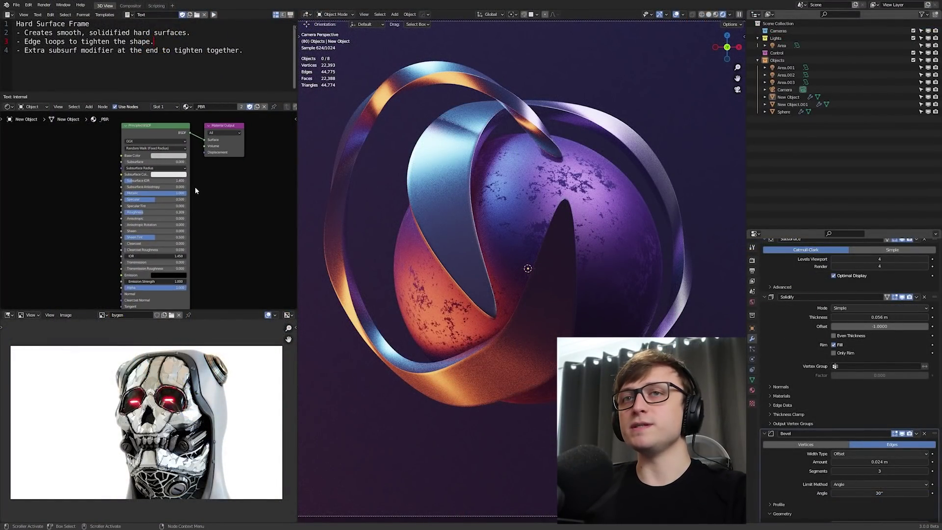
scroll(195, 191, up, 2)
scroll(196, 219, up, 1)
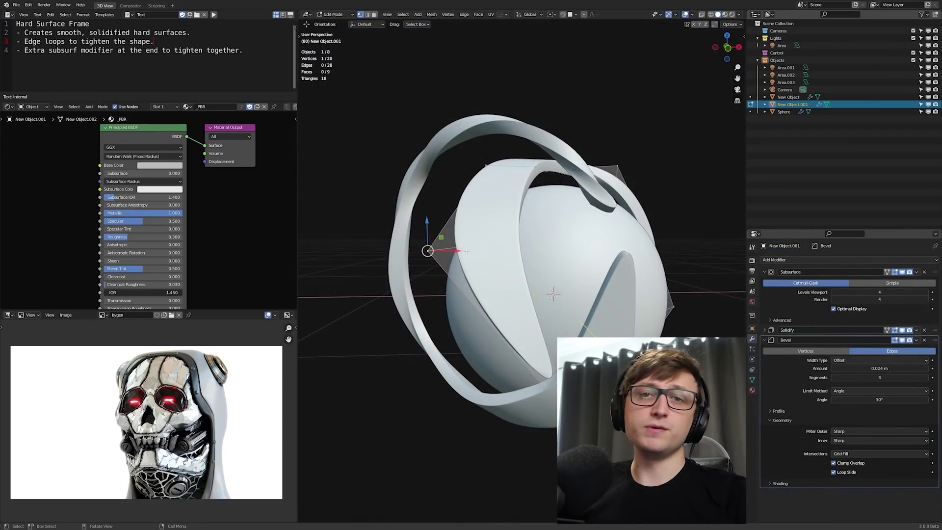
Step: Move a vertex of the second band, then extrude and scale its edge further around the sphere
scroll(496, 253, up, 2)
middle_drag(466, 251, 485, 235)
key(g)
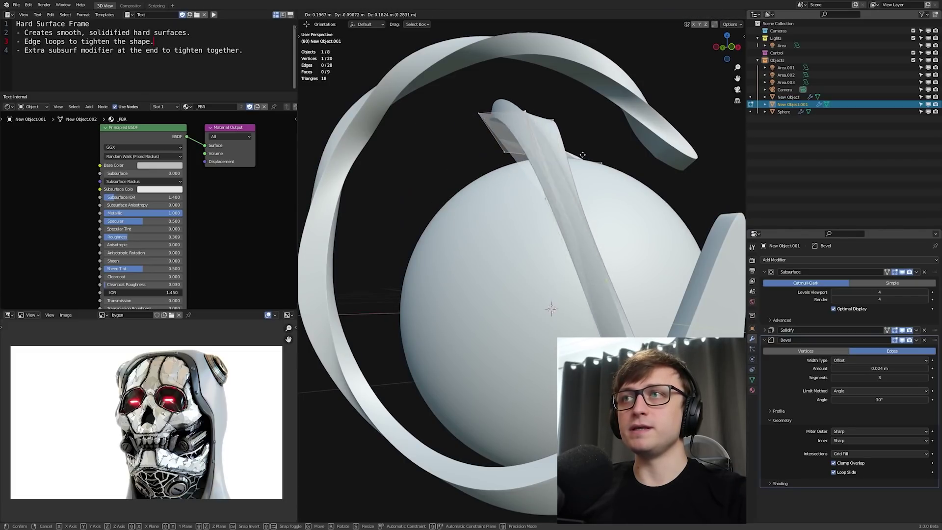
shift+click(499, 151)
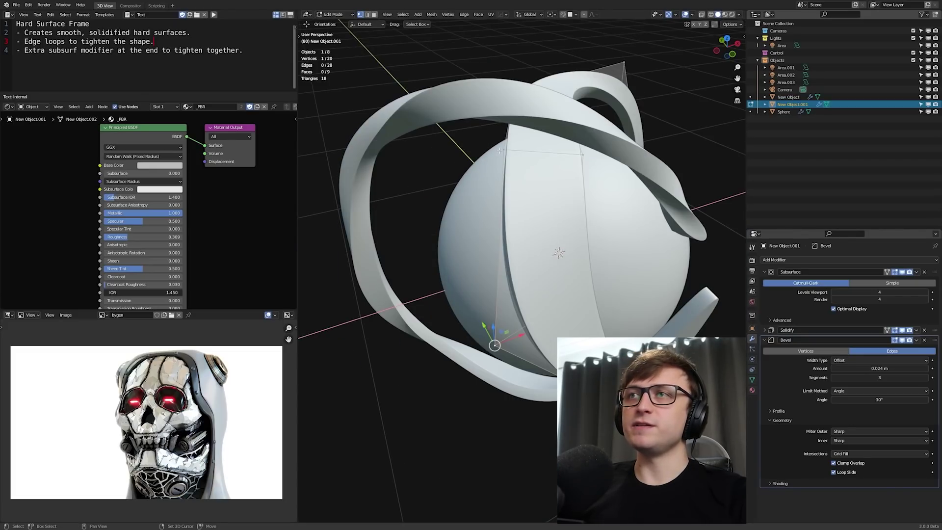
key(e)
click(490, 184)
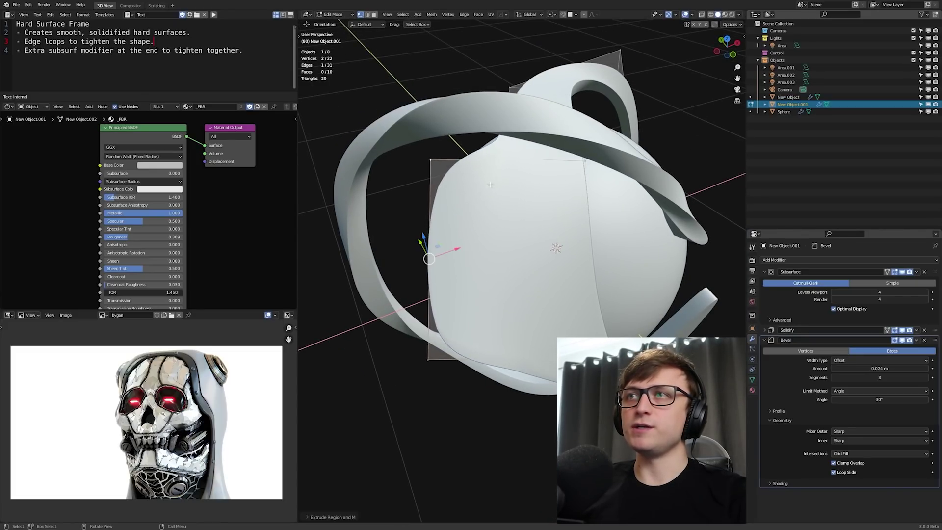
middle_drag(490, 184, 539, 202)
middle_drag(494, 139, 536, 167)
key(s)
click(502, 158)
key(e)
click(475, 205)
Step: Extrude and rotate more band sections, then leave Edit Mode in rendered shading
middle_drag(476, 204, 518, 207)
key(e)
click(510, 274)
middle_drag(509, 274, 606, 245)
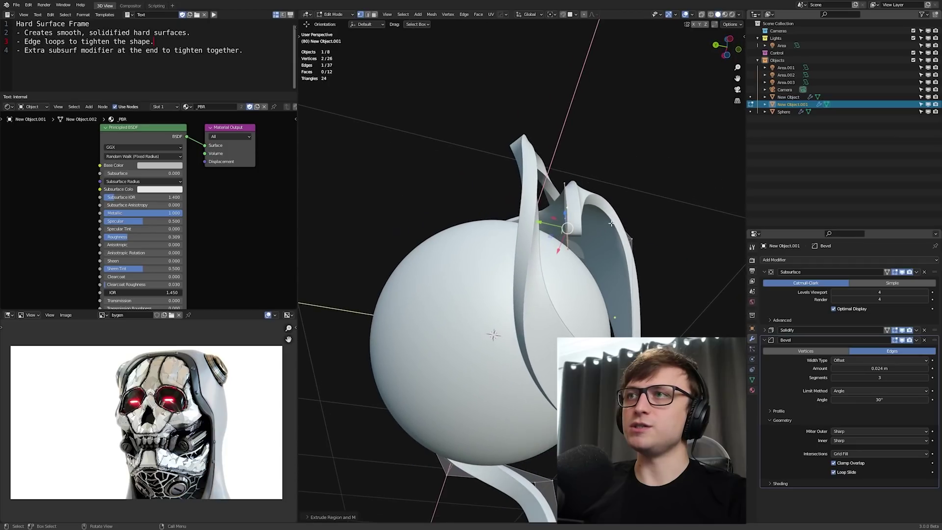
key(r)
click(587, 277)
mouse_move(587, 277)
middle_down()
mouse_move(510, 267)
mouse_move(546, 287)
middle_up()
key(e)
key(Tab)
key(alt+a)
key(z)
click(572, 263)
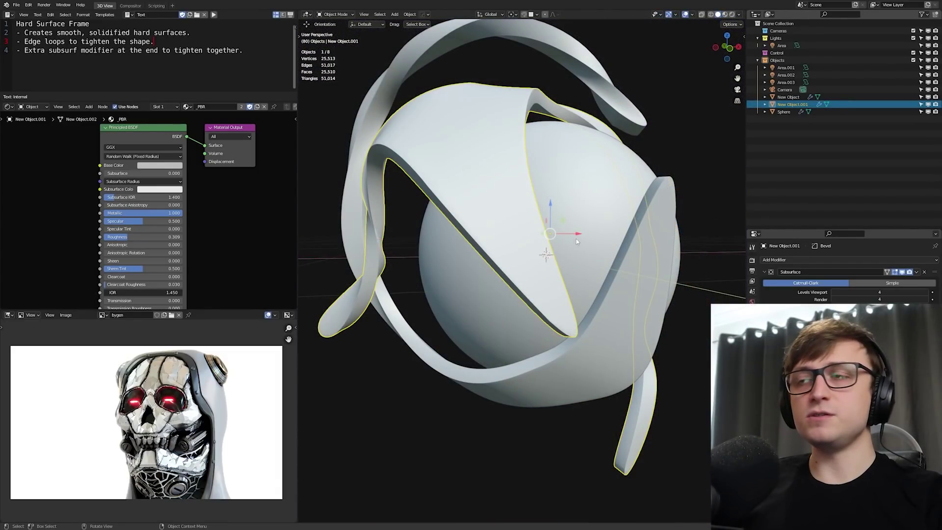
Step: Add an edge loop across the band and slide it toward the tip to tighten the shape
key(Tab)
click(577, 267)
mouse_move(575, 262)
middle_down()
mouse_move(500, 268)
mouse_move(505, 252)
mouse_move(517, 258)
mouse_move(505, 267)
middle_up()
key(z)
key(z)
click(511, 290)
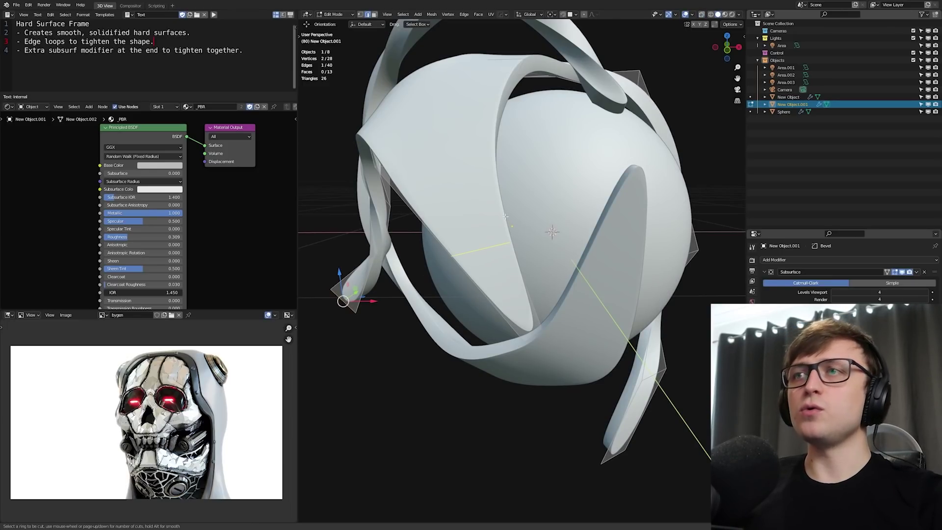
click(505, 216)
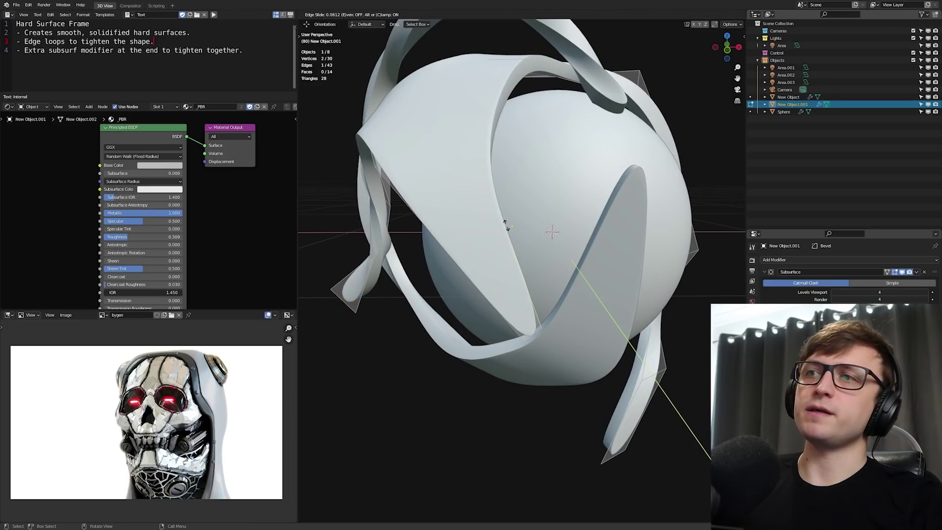
click(540, 318)
middle_drag(540, 318, 555, 249)
scroll(496, 190, up, 2)
scroll(496, 190, up, 1)
key(g)
key(g)
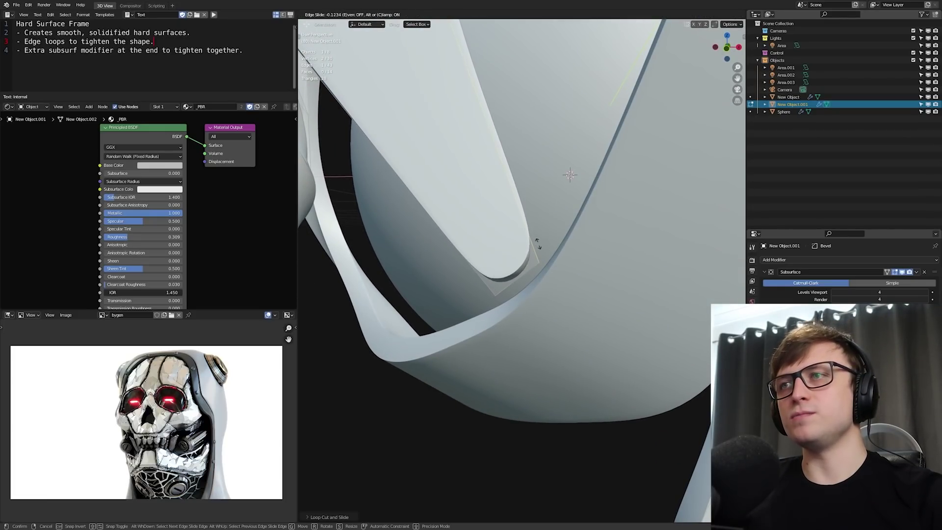
click(541, 248)
scroll(541, 248, down, 8)
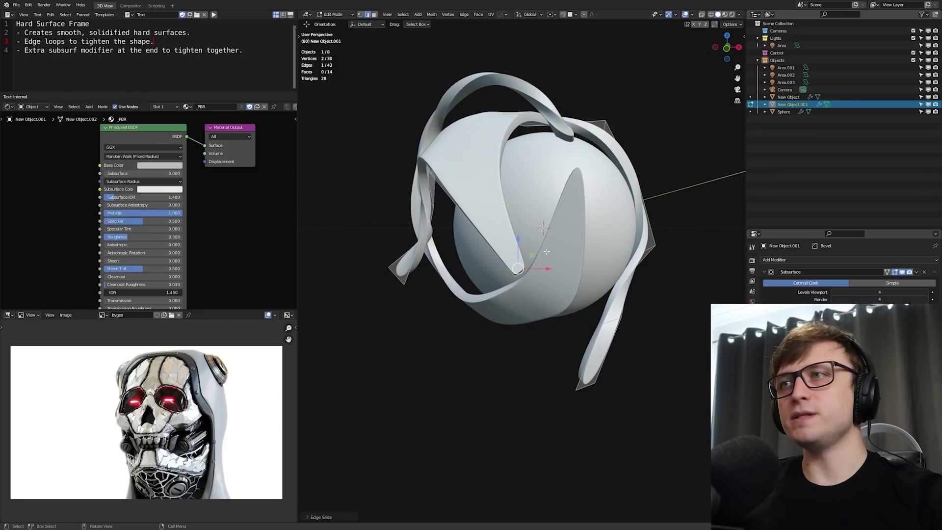
middle_drag(541, 248, 501, 228)
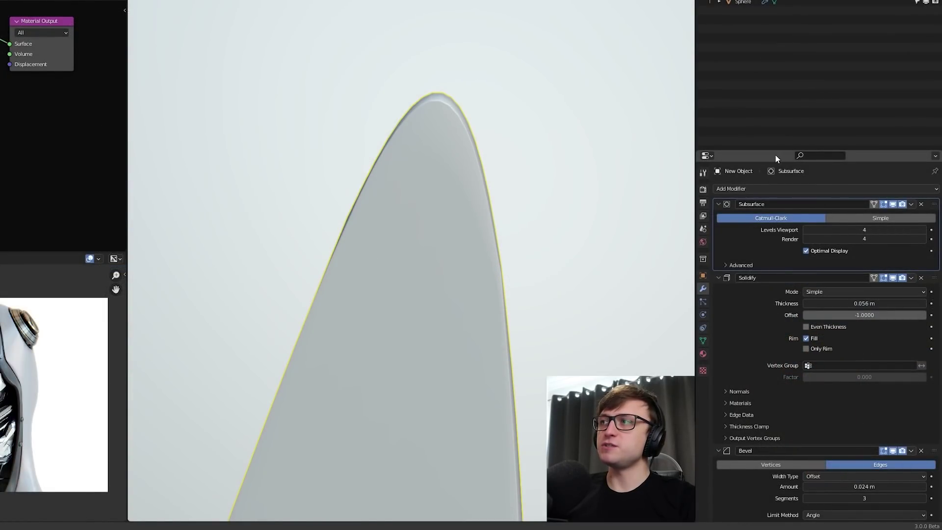
Step: Drag the Properties border upward to reveal more of the band's modifier stack
drag(773, 149, 765, 40)
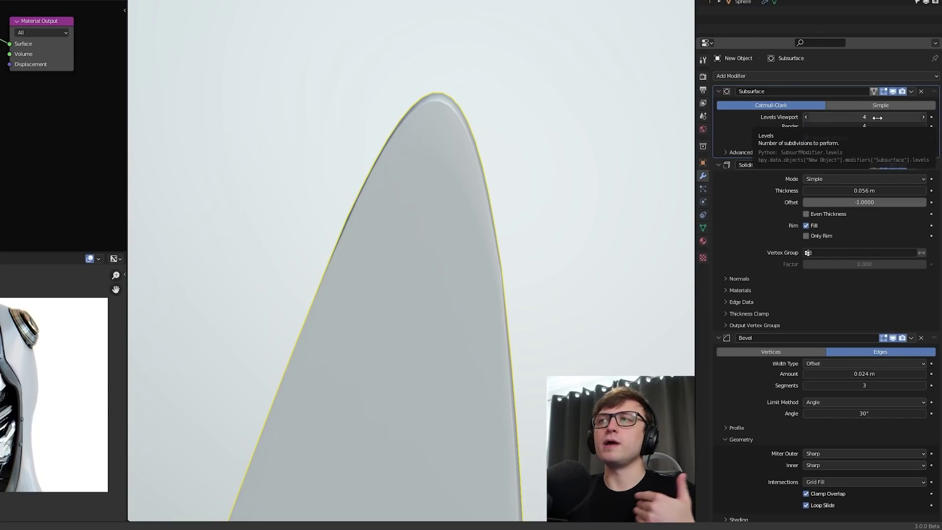
scroll(875, 152, down, 1)
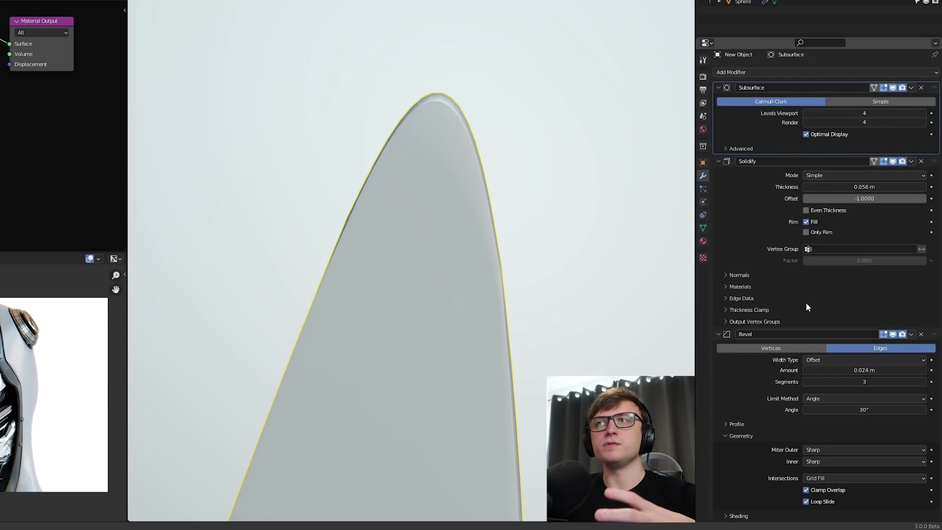
Step: Add a Subdivision Surface modifier with viewport levels set to 2
click(761, 72)
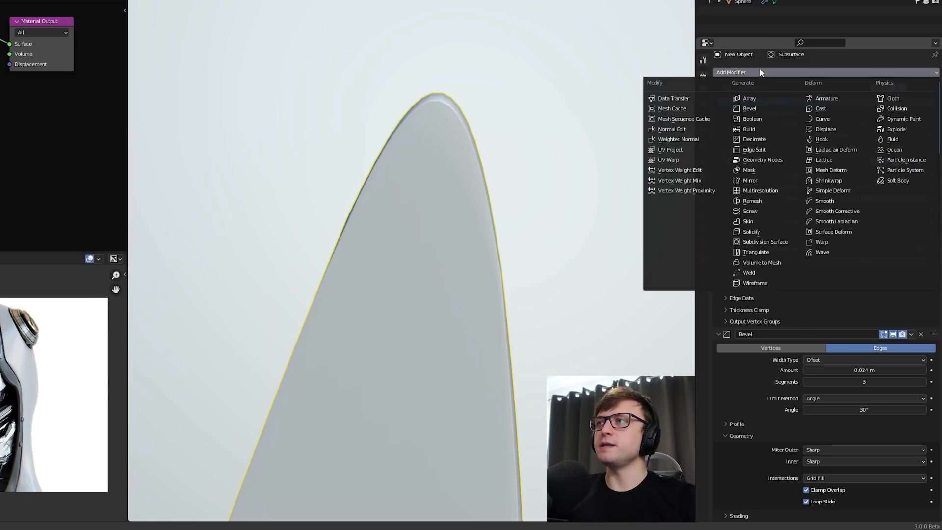
click(772, 243)
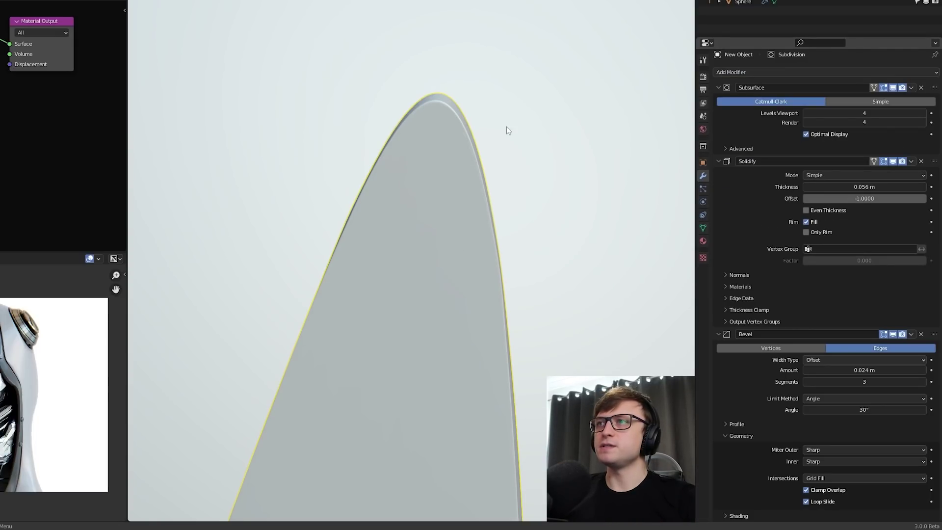
middle_drag(500, 121, 459, 101)
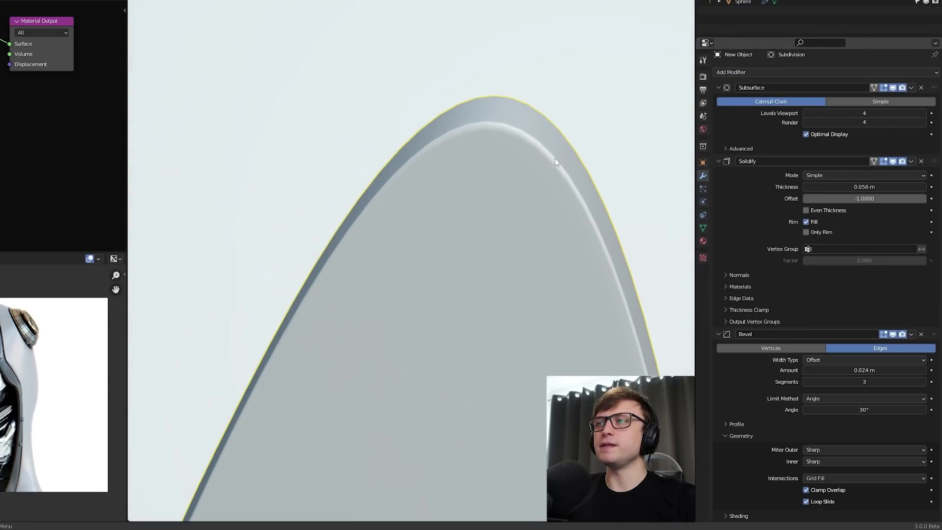
scroll(920, 482, down, 4)
click(924, 481)
scroll(596, 227, up, 1)
middle_drag(597, 227, 441, 243)
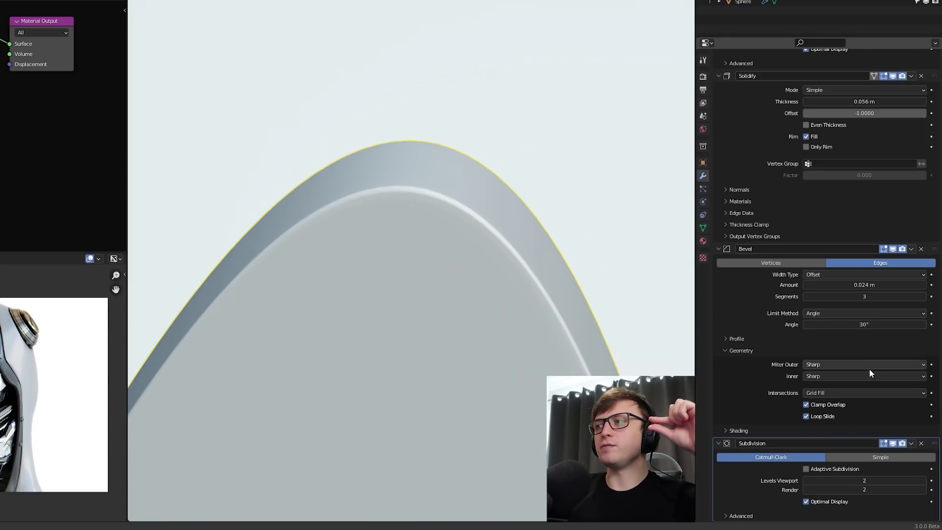
Step: Toggle the new subdivision's viewport display to compare the tip, then return to rendered shading
click(893, 443)
click(893, 443)
click(893, 443)
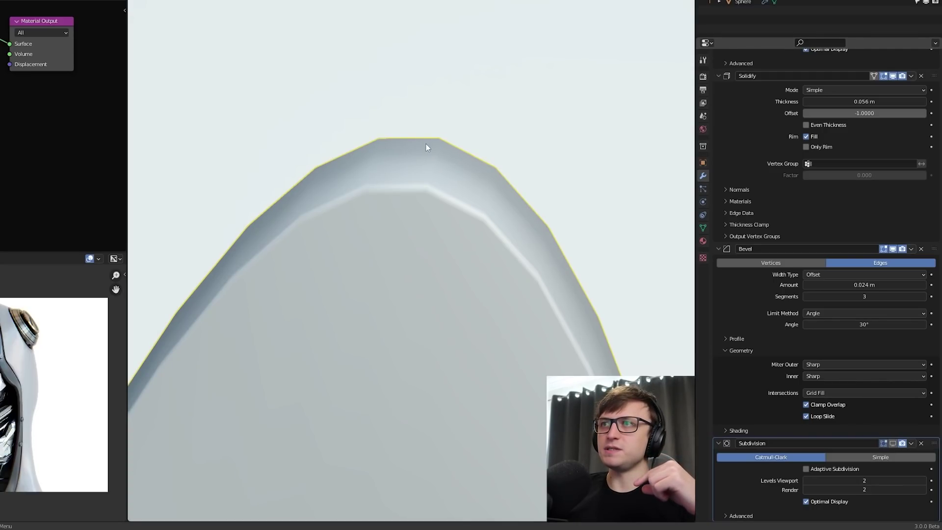
click(893, 443)
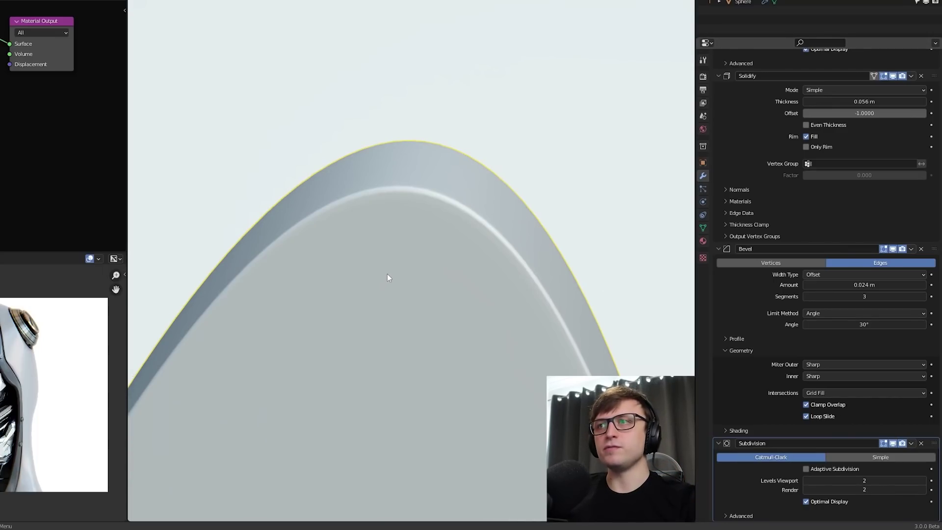
key(z)
click(390, 218)
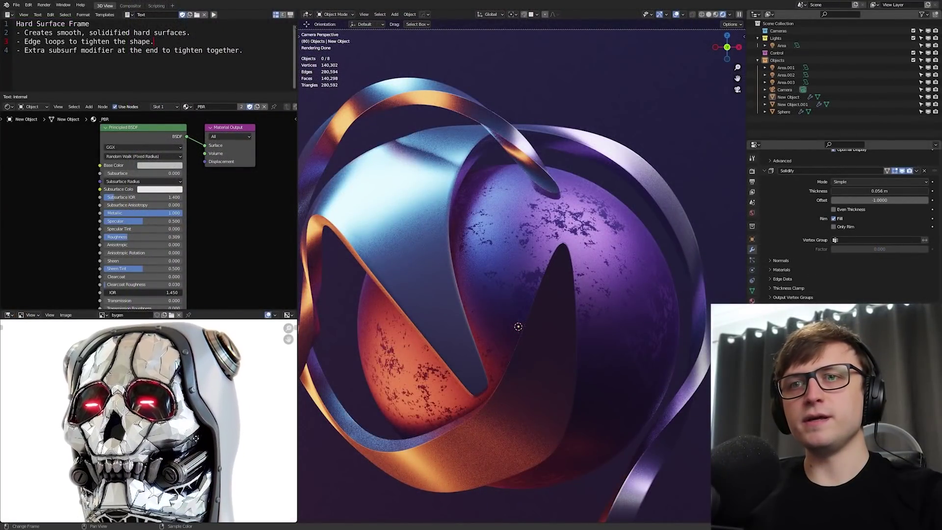
Step: Zoom into the skull render and pan across its face grille to inspect the detail
scroll(195, 438, up, 6)
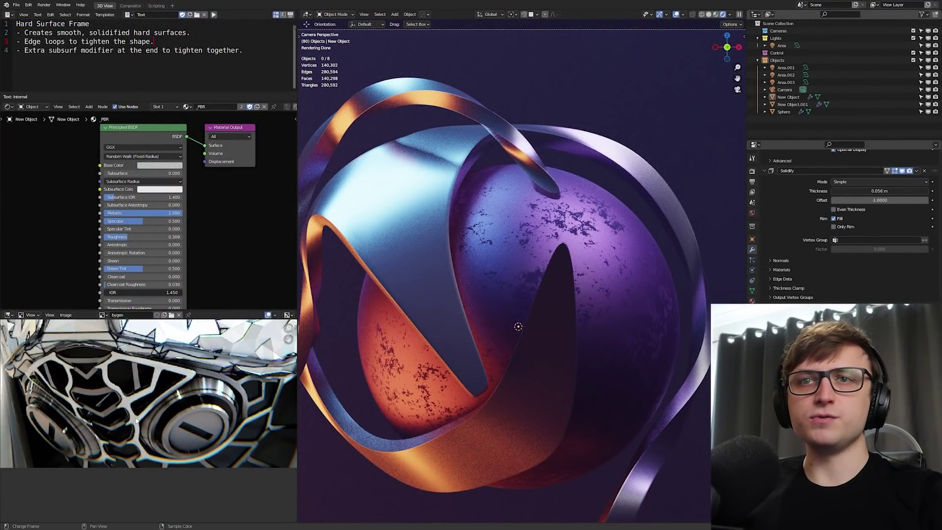
scroll(165, 428, up, 2)
scroll(158, 367, up, 2)
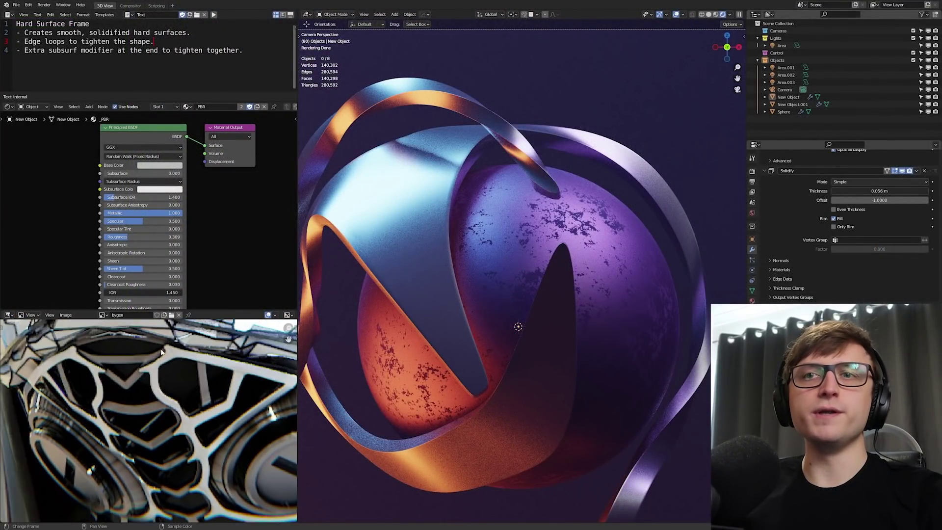
middle_drag(151, 457, 140, 421)
scroll(130, 444, down, 2)
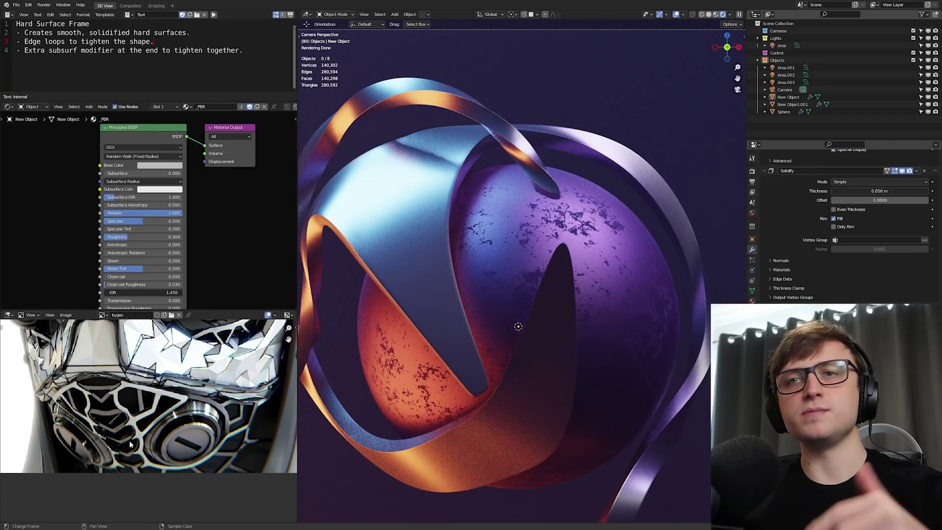
scroll(67, 457, up, 6)
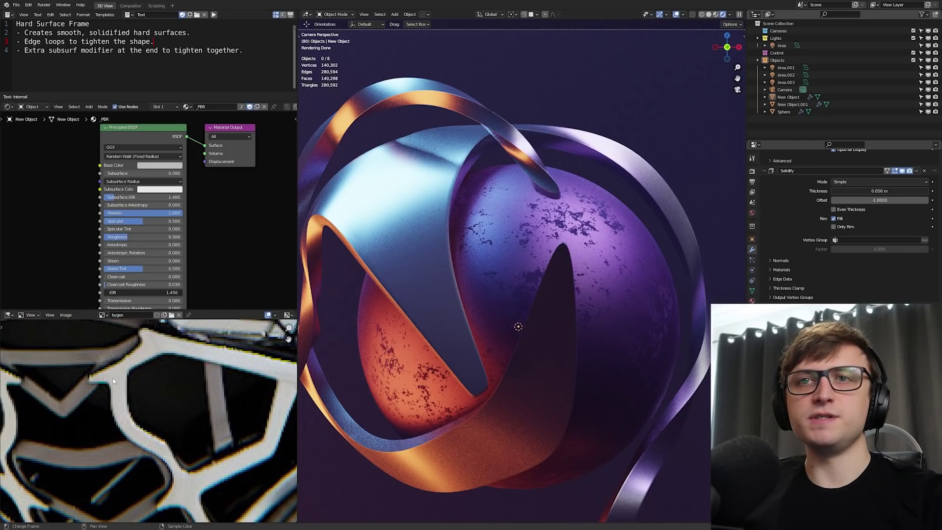
middle_drag(244, 474, 183, 360)
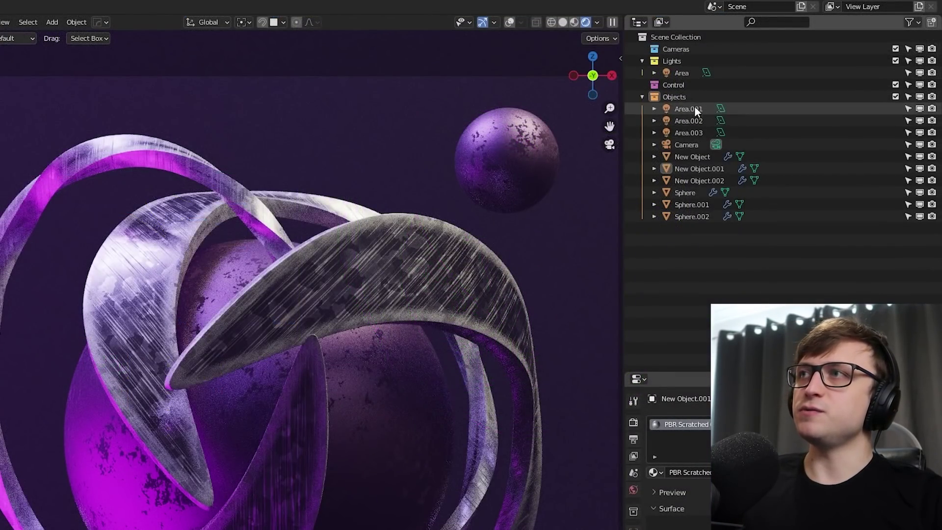
Step: Select the lights Area.001, Area.002 and Area.003 and orbit around the model
click(694, 107)
click(693, 119)
click(693, 131)
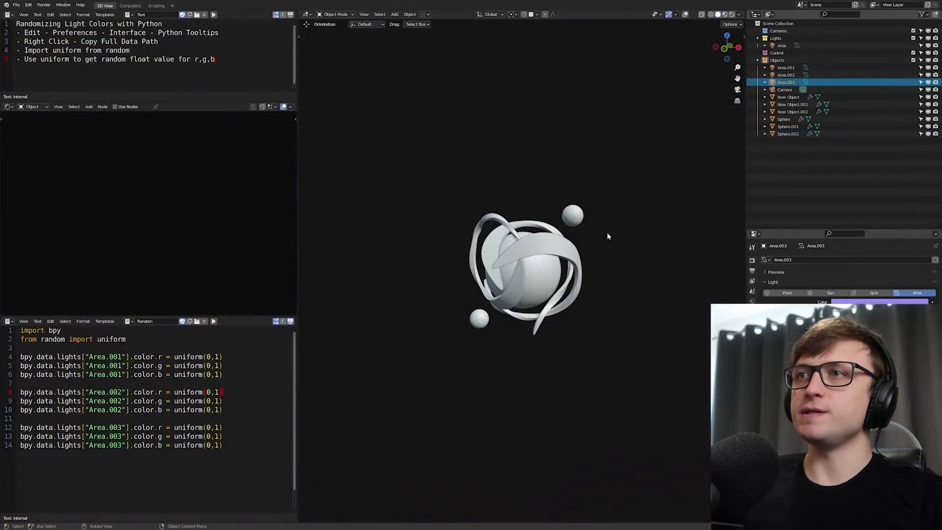
key(shift+alt+z)
scroll(569, 263, down, 3)
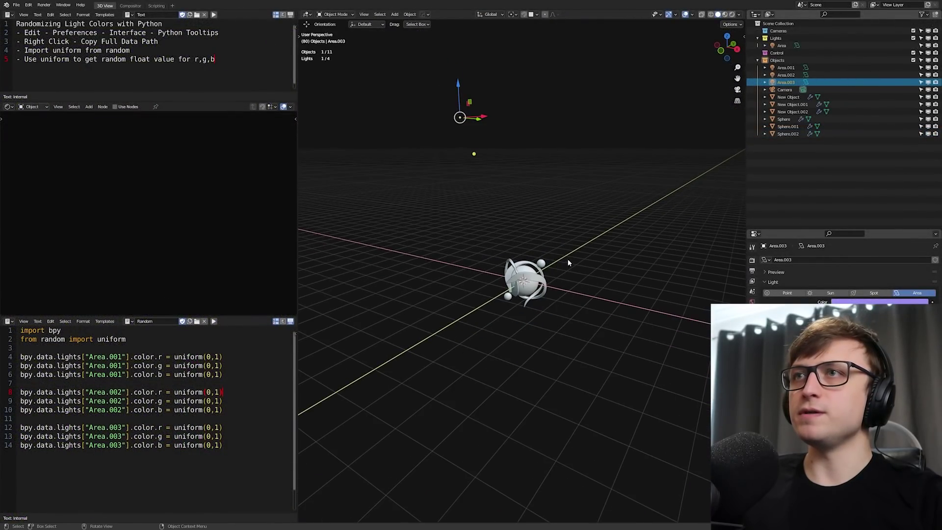
middle_drag(569, 263, 558, 242)
middle_drag(505, 201, 657, 76)
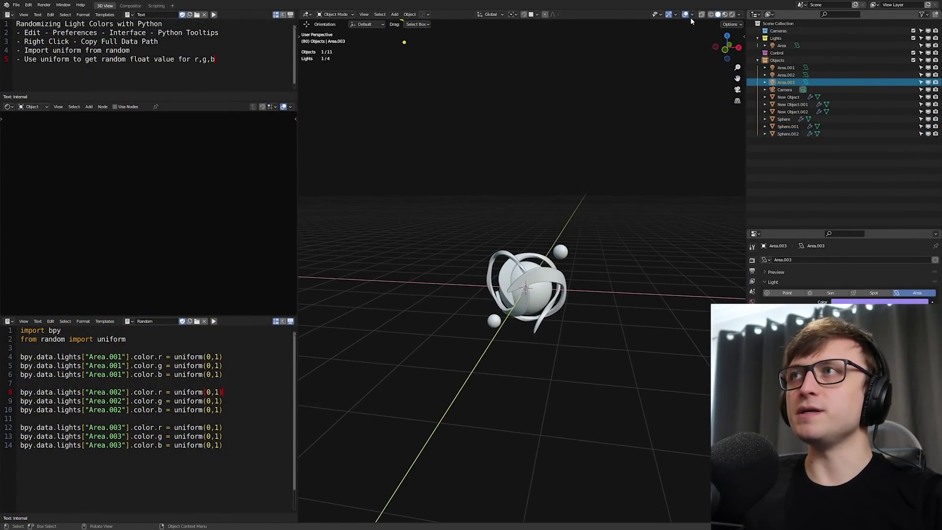
Step: Enable the Extras overlay to show light and camera outlines, then orbit to the area light
click(621, 28)
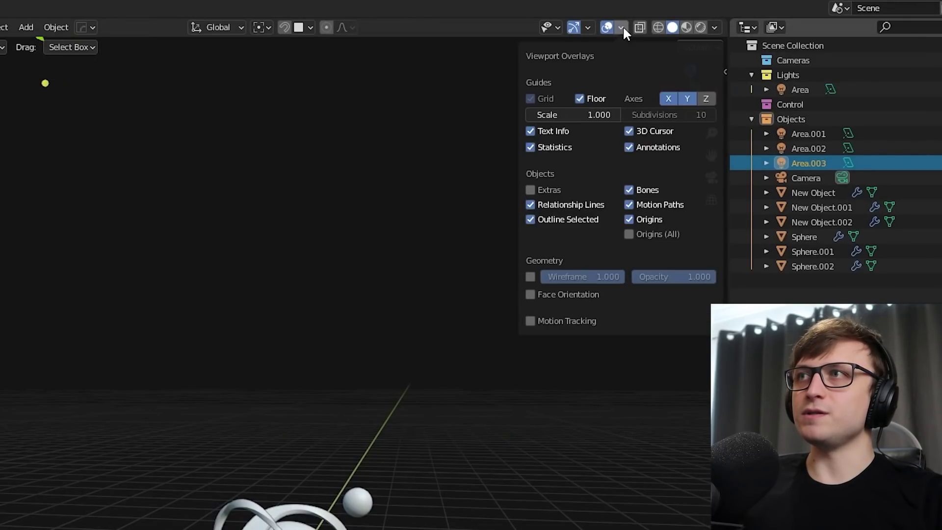
click(530, 190)
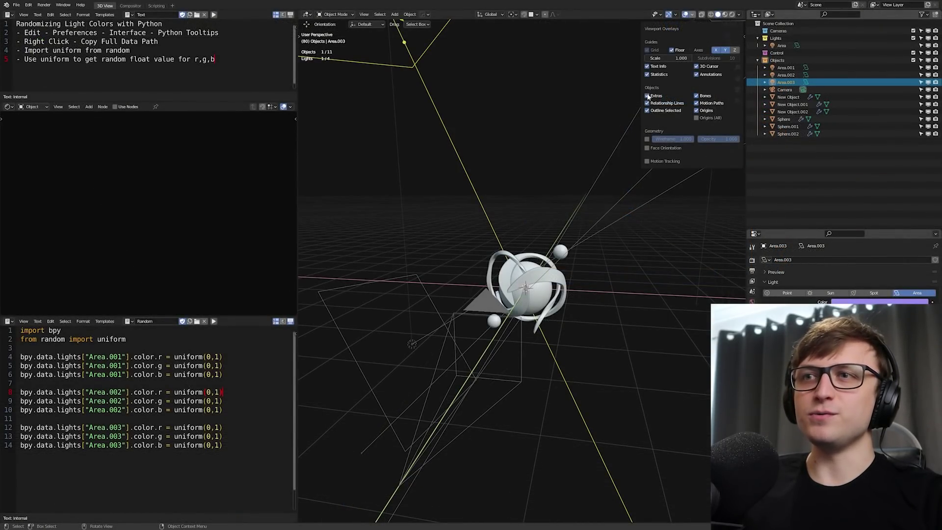
click(647, 96)
click(648, 96)
middle_drag(627, 119, 483, 310)
middle_drag(425, 349, 555, 262)
Step: View through the scene camera in Rendered shading, then orbit away to see the lights
key(KP_0)
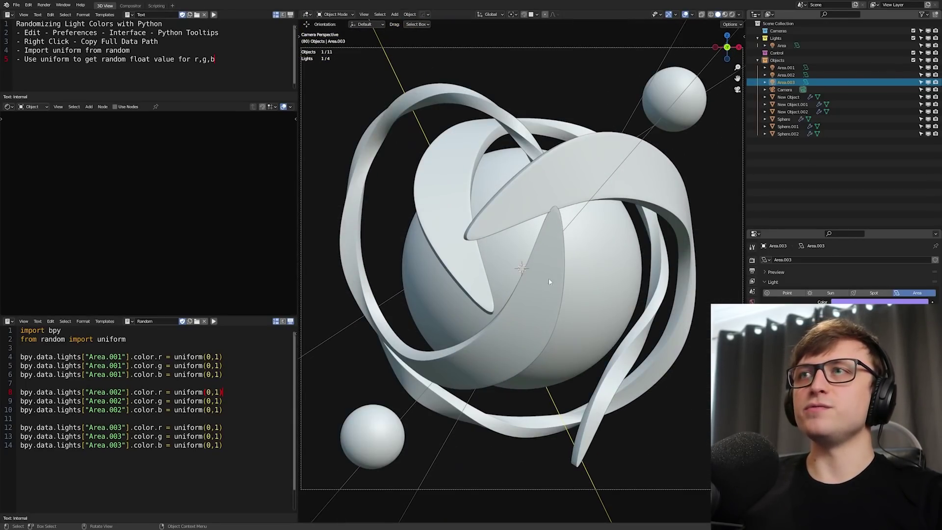
key(z)
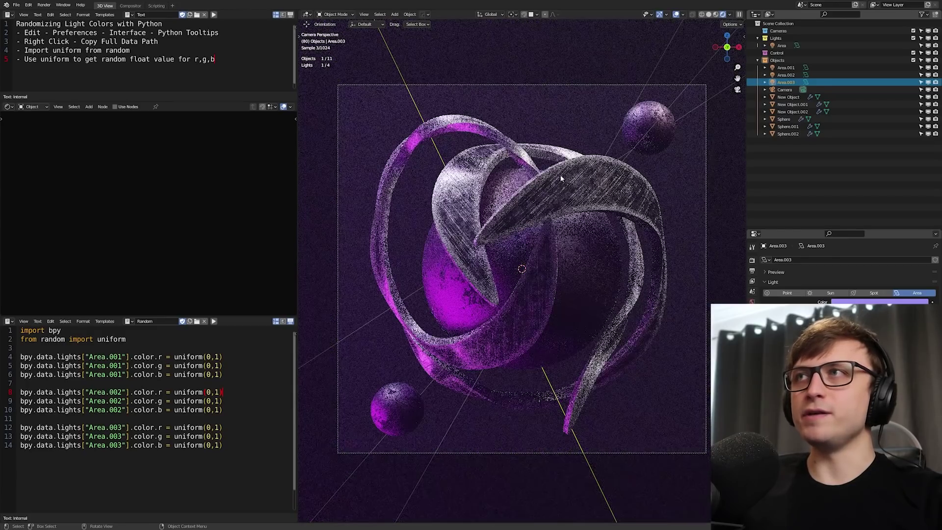
click(684, 14)
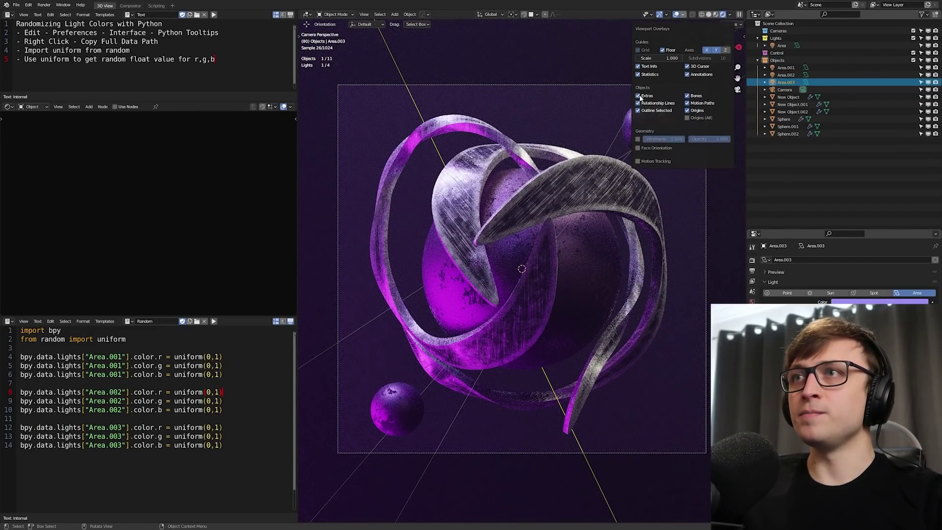
middle_drag(640, 98, 658, 90)
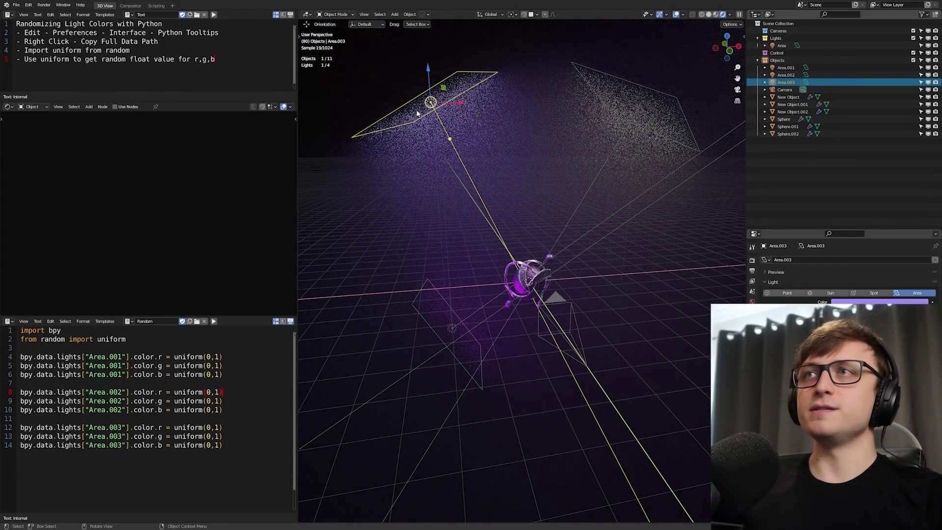
Step: Return to camera view without overlays and run the script five times with Alt+P
key(KP_0)
key(shift+alt+z)
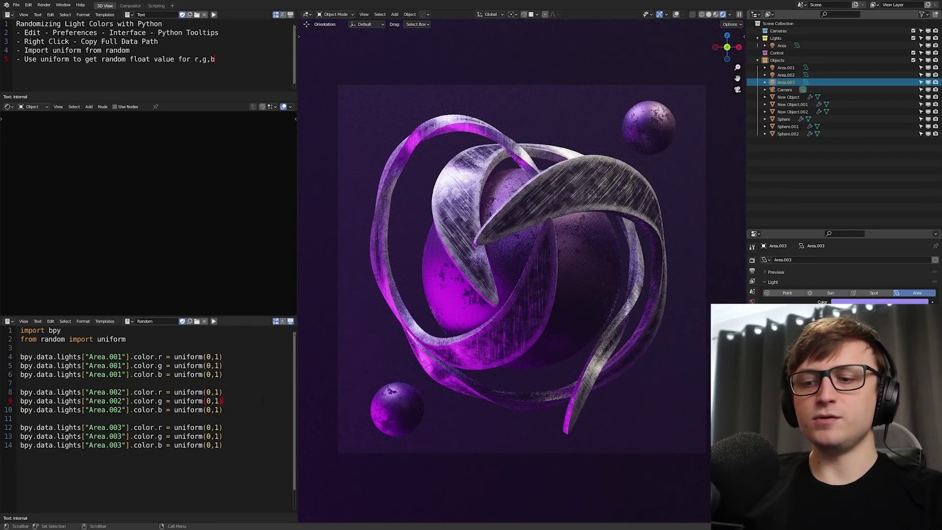
key(alt+p)
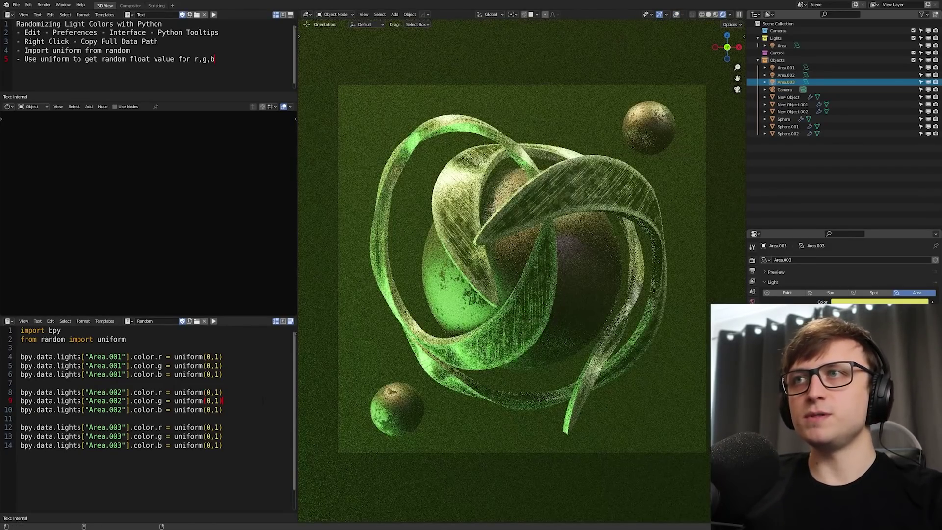
key(alt+p)
key(alt+p)
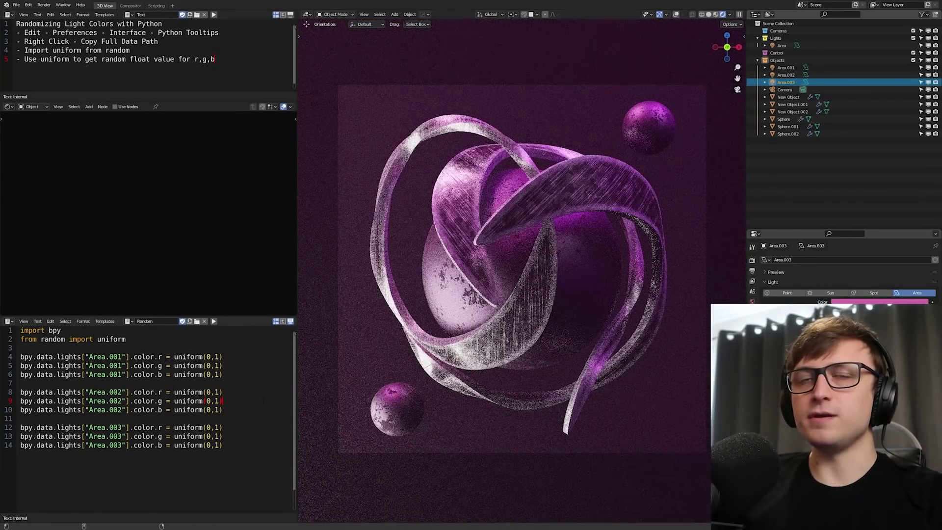
key(alt+p)
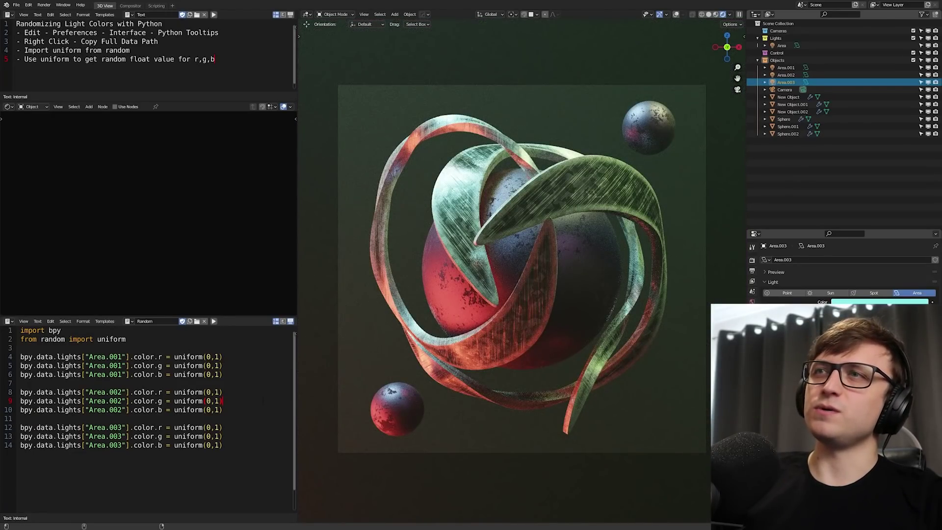
key(alt+p)
key(alt+p)
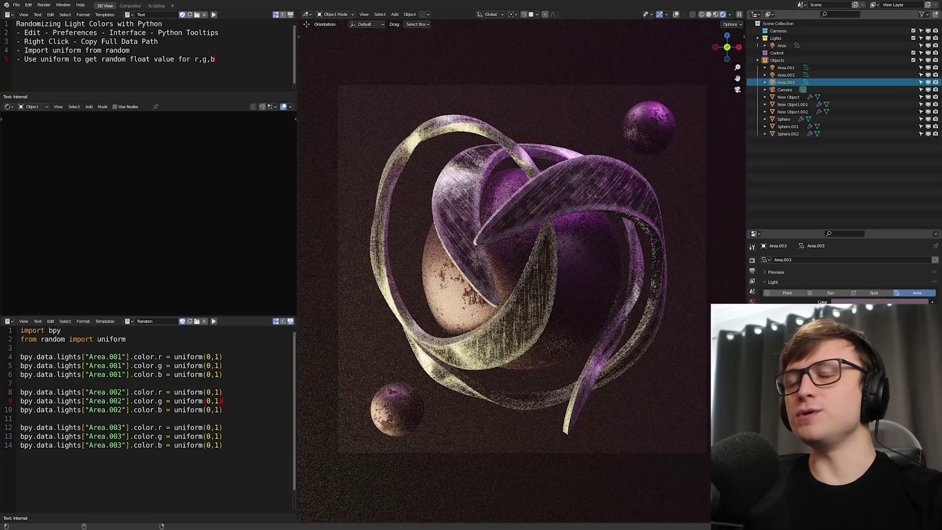
key(alt+p)
key(alt+p)
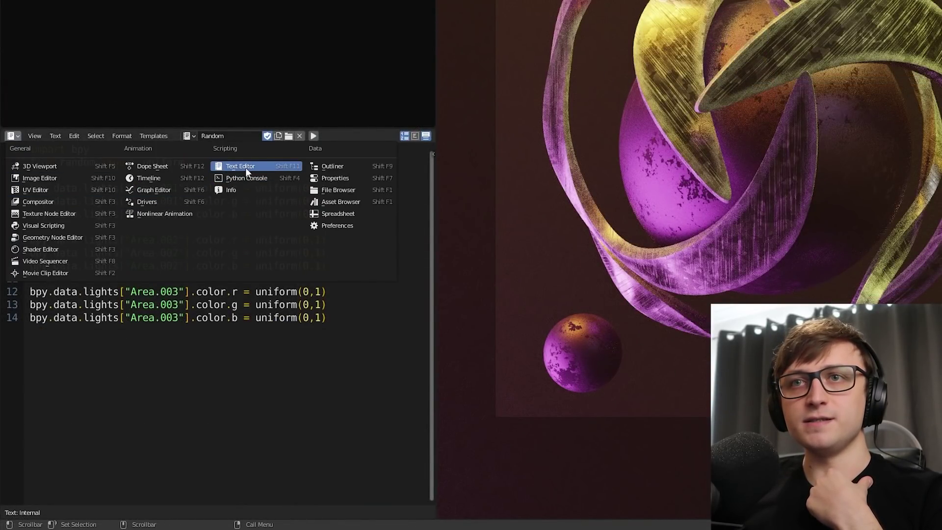
click(248, 167)
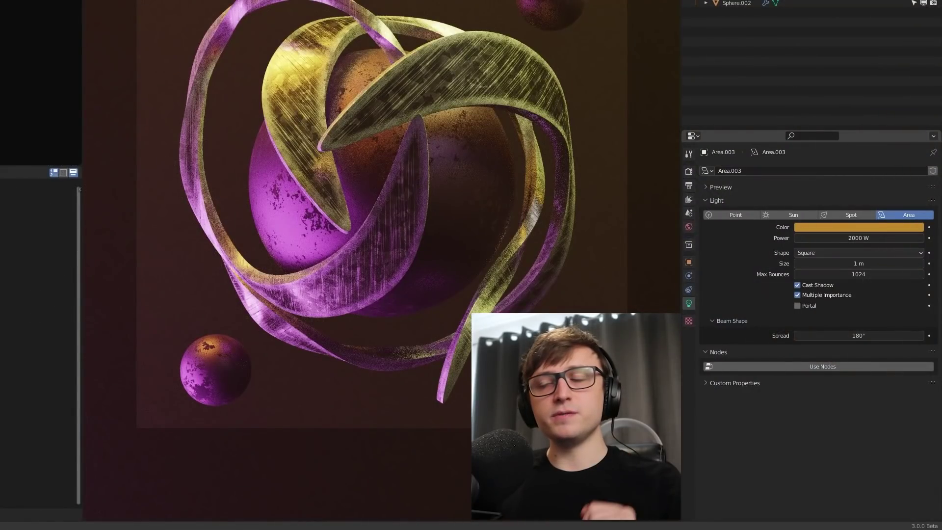
Step: Lower Area.003's red value from 0.539 to 0.375 in RGB mode, then highlight the Area.001 script lines
click(802, 227)
click(852, 178)
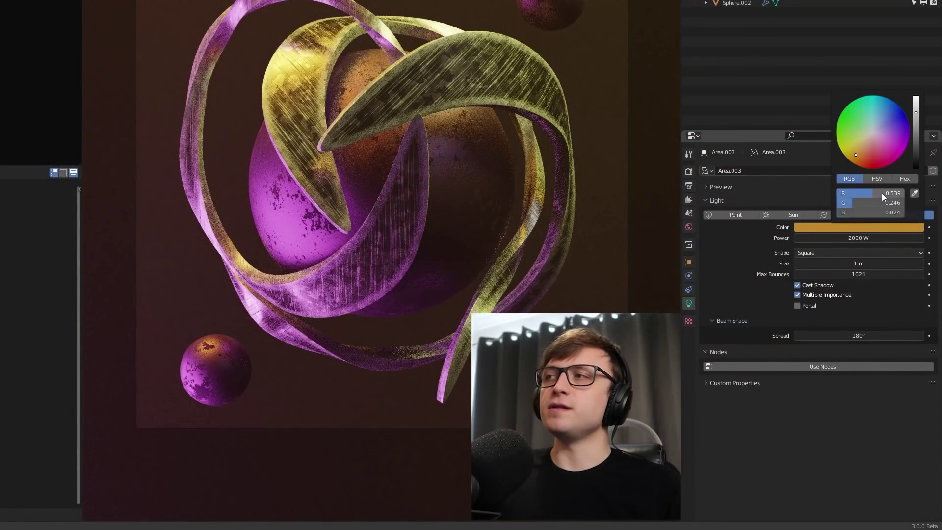
mouse_move(882, 193)
mouse_down()
mouse_move(844, 193)
mouse_move(903, 193)
mouse_move(881, 199)
mouse_up()
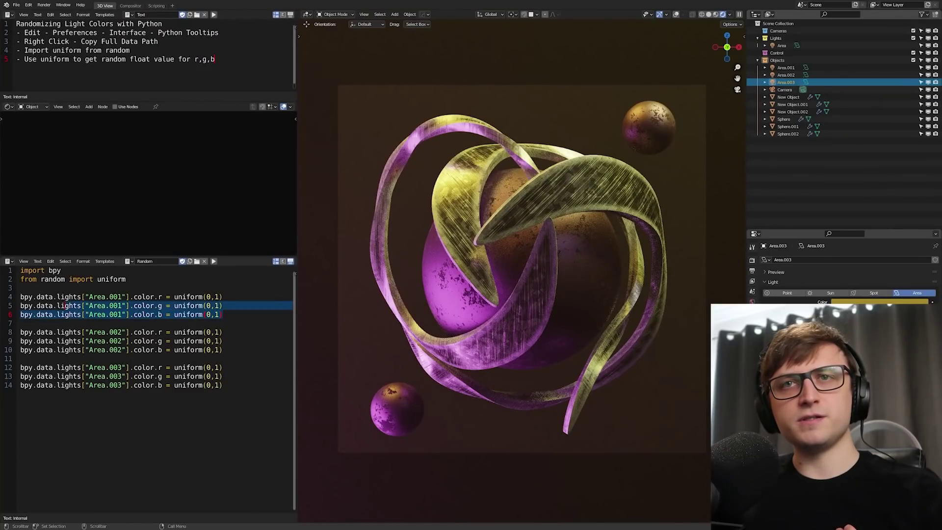
drag(65, 305, 20, 298)
click(235, 312)
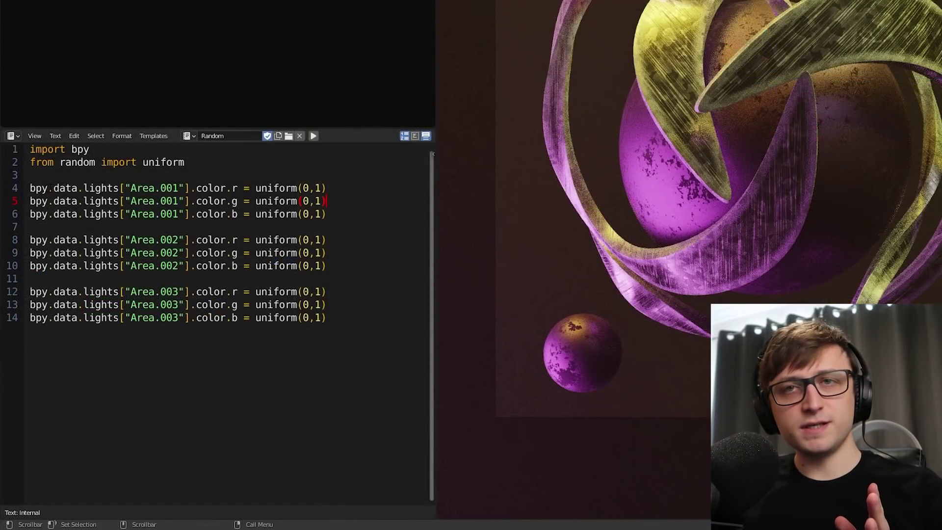
Step: Highlight script parts: line 4's light name, color and uniform(0,1), plus light names on lines 8 and 13
drag(53, 187, 131, 187)
click(130, 188)
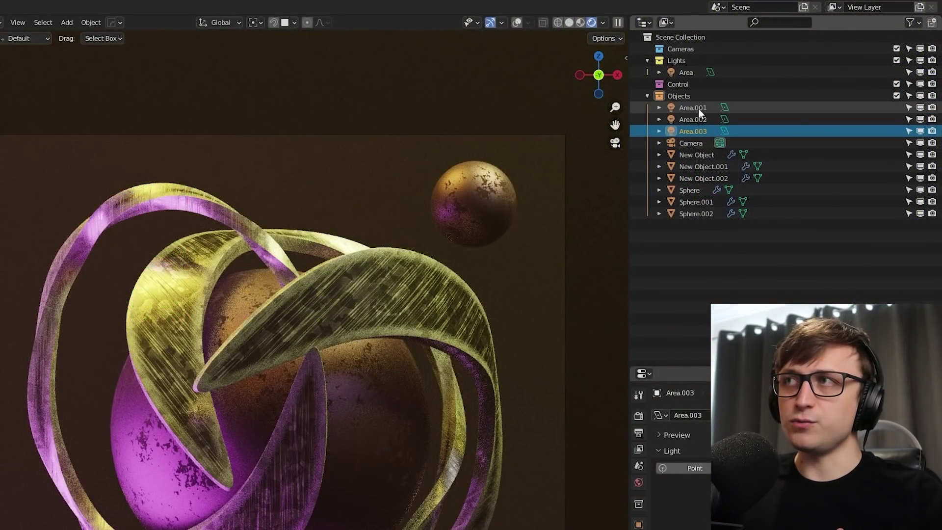
drag(197, 188, 226, 188)
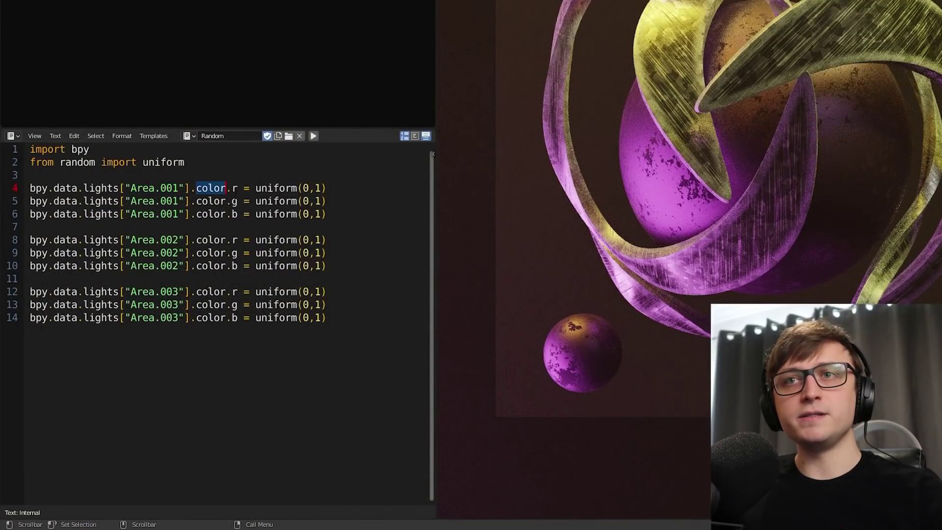
click(234, 189)
drag(326, 188, 261, 188)
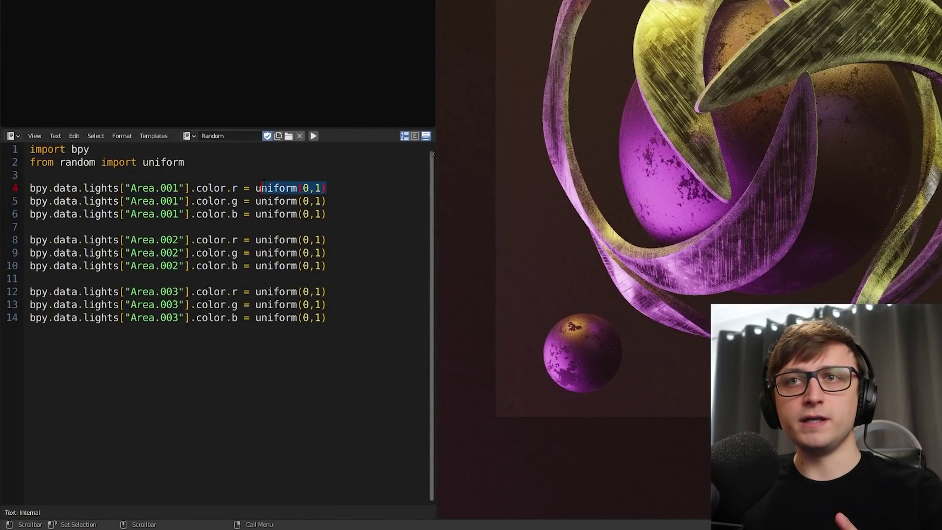
click(238, 188)
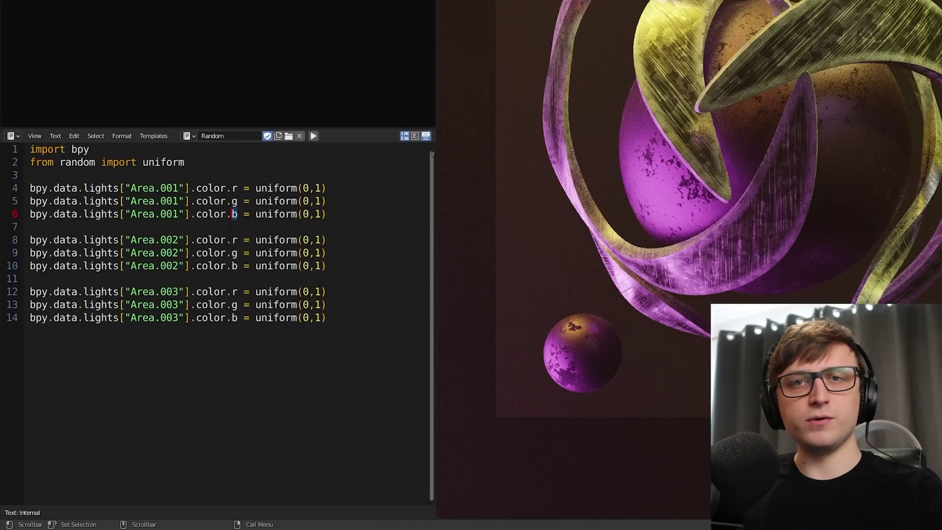
drag(142, 240, 178, 240)
drag(142, 305, 184, 305)
click(385, 288)
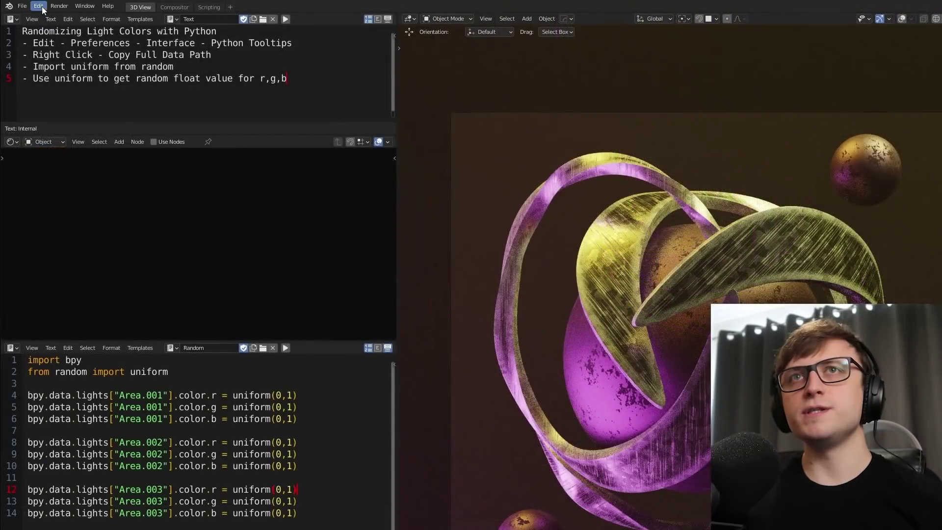
Step: Open Edit > Preferences and move the window off the notes
click(38, 6)
click(66, 156)
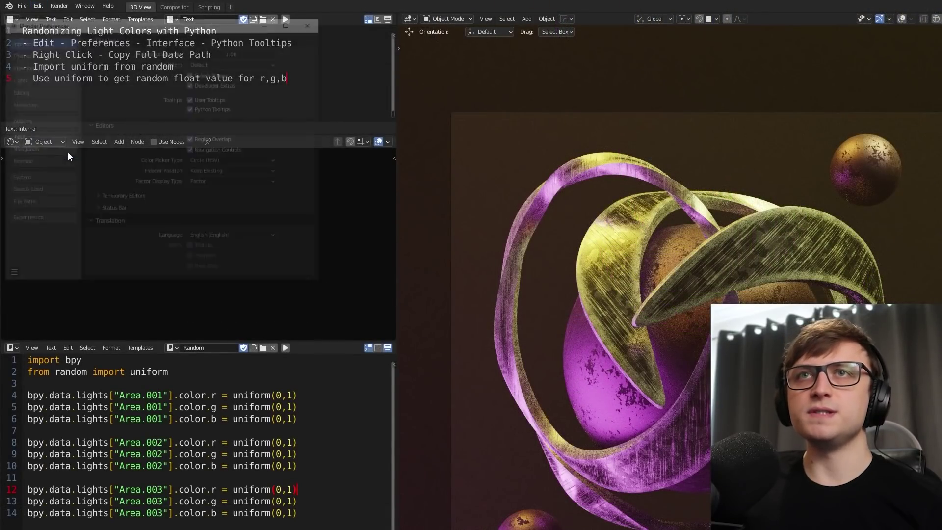
drag(87, 25, 210, 92)
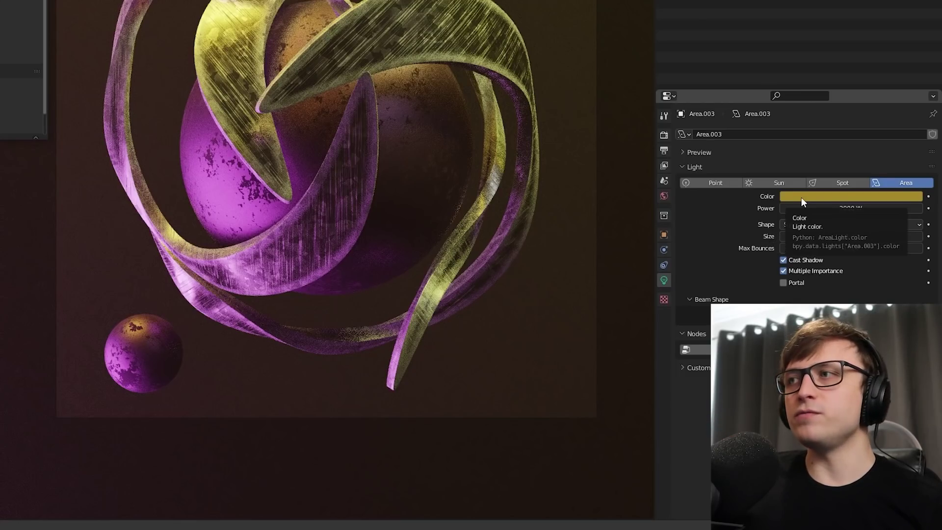
Step: Copy the light Color's full data path and paste it into the script
right_click(802, 197)
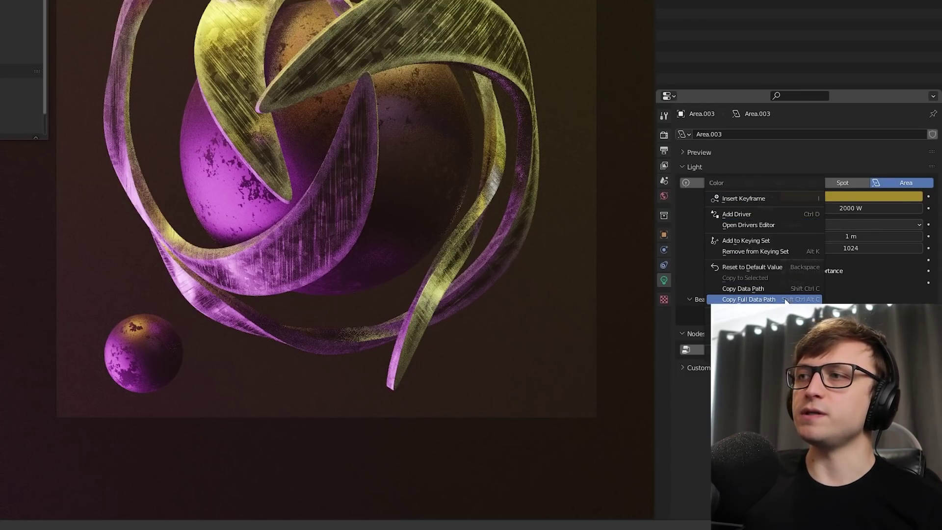
click(749, 299)
text(bpy.data.lights["Area.003"].color)
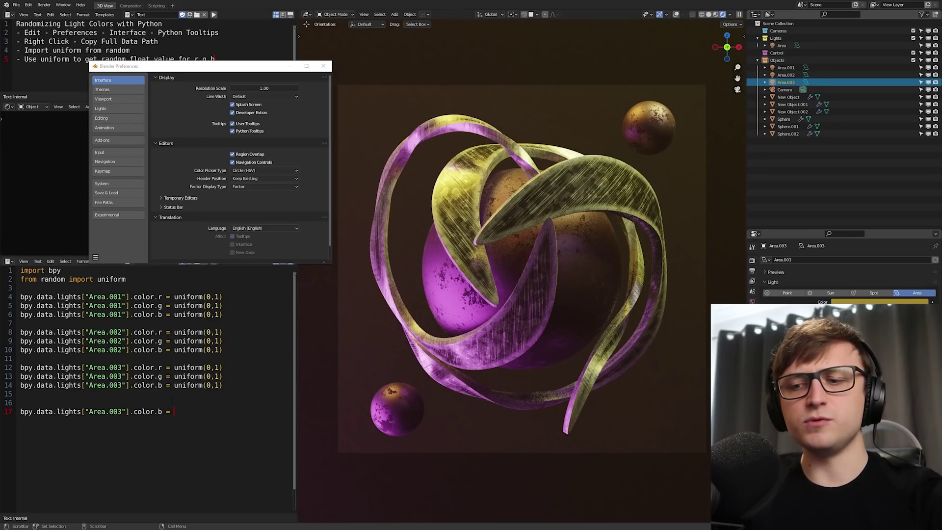
text(23746)
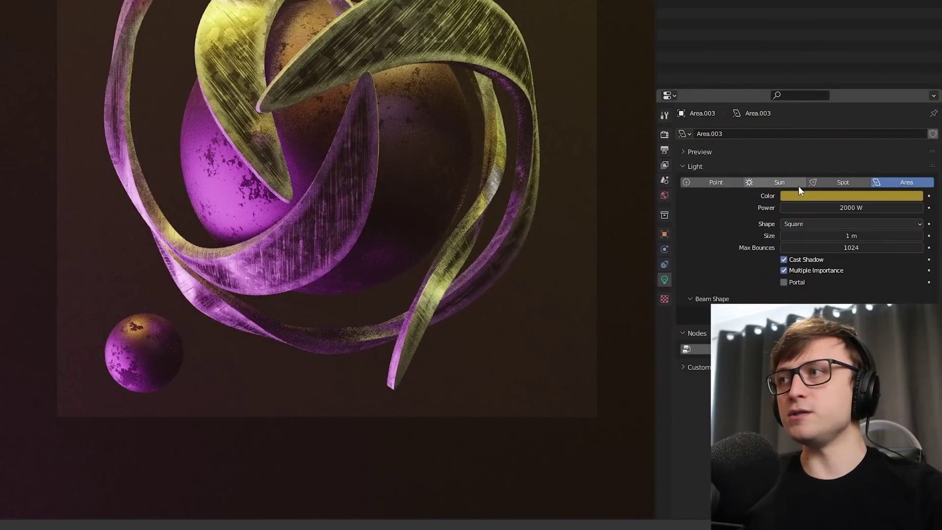
Step: Change the light colour from yellow to orange, then re-run the script several times
click(820, 198)
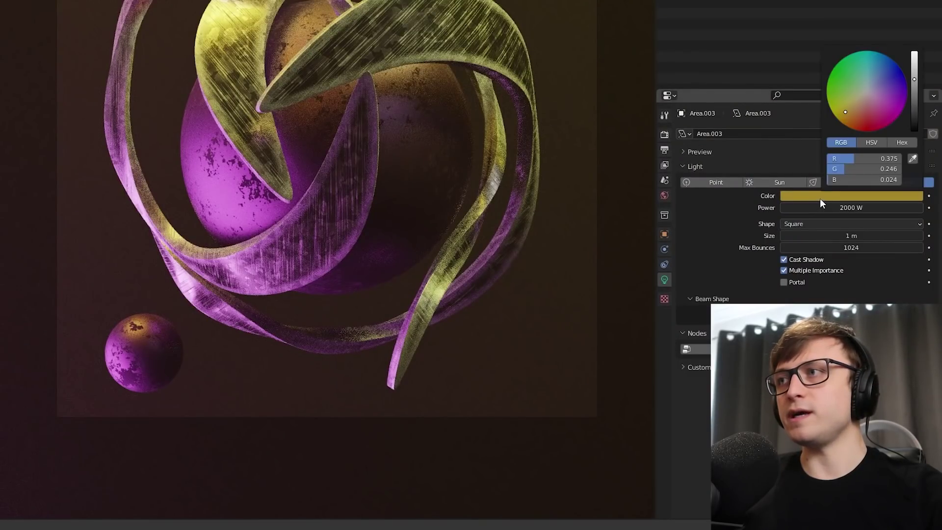
drag(878, 169, 859, 170)
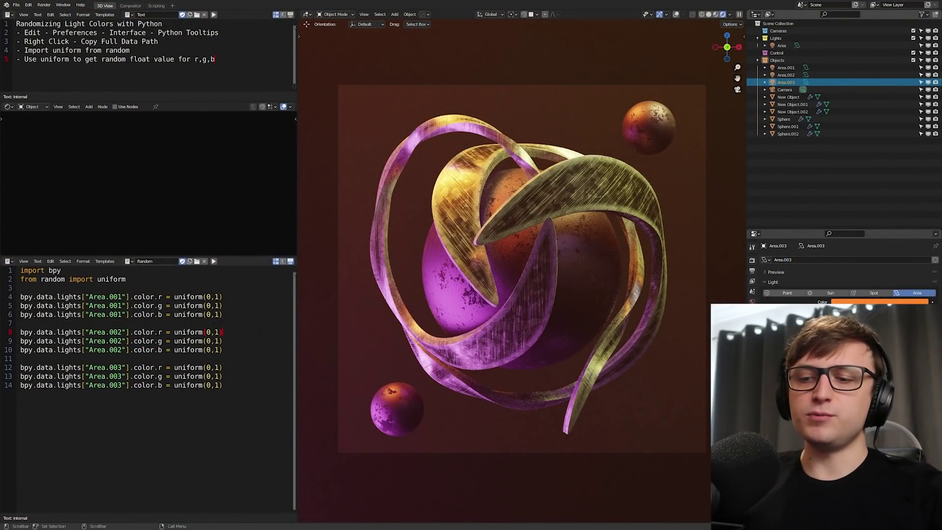
click(37, 261)
click(51, 332)
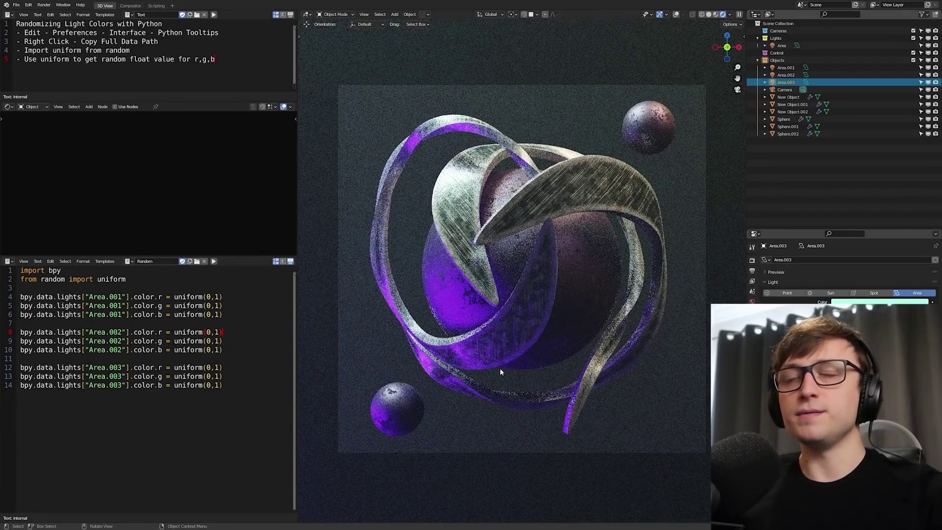
click(246, 338)
key(alt+p)
key(alt+p)
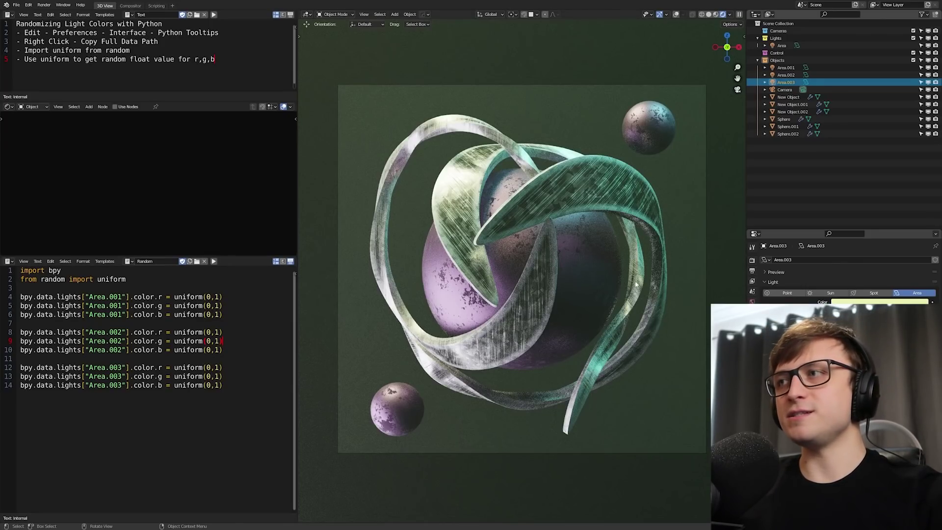
Step: Copy the Sphere's X scale data path and paste it onto new lines at the script's end
click(591, 276)
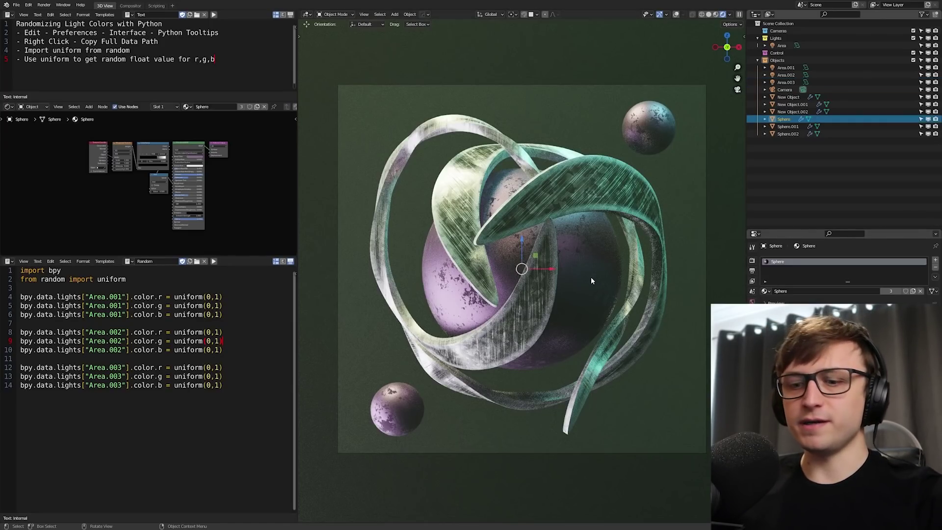
key(n)
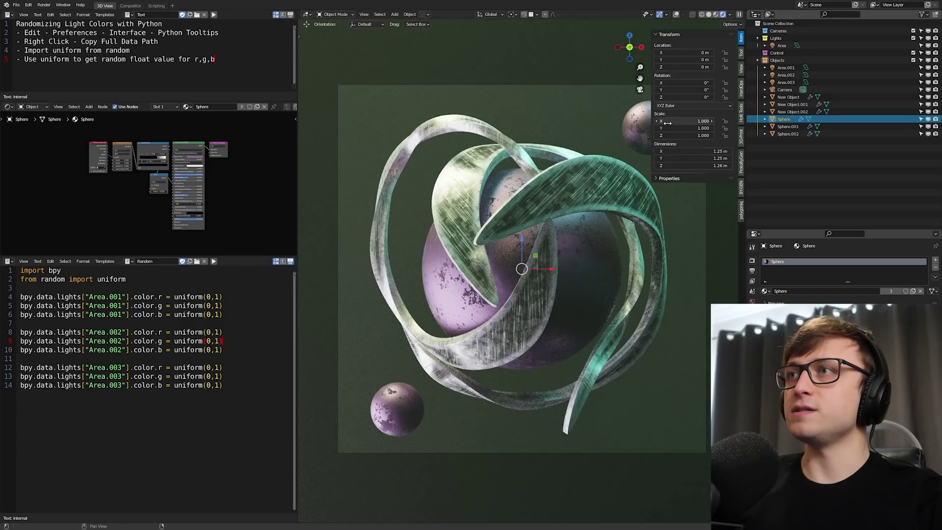
right_click(692, 121)
click(658, 222)
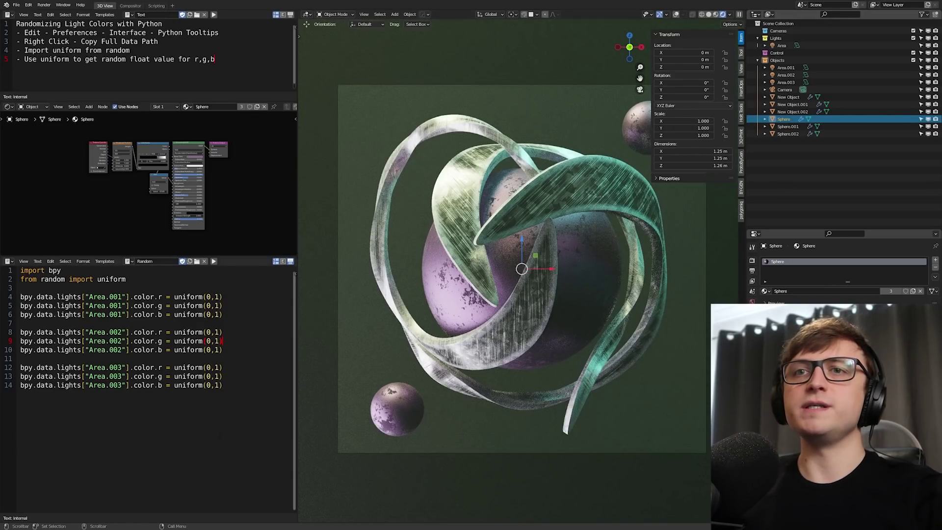
click(243, 425)
key(Return)
key(Return)
key(ctrl+v)
key(Return)
key(ctrl+v)
key(Return)
key(ctrl+v)
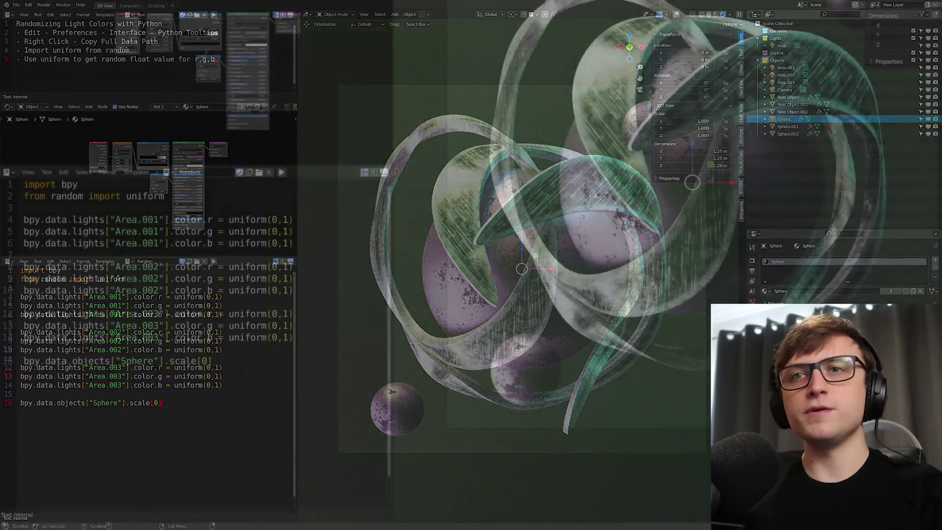
Step: Change the pasted indices to scale[1] and scale[2] and assign uniform(0,1) to each axis
key(Up)
key(Up)
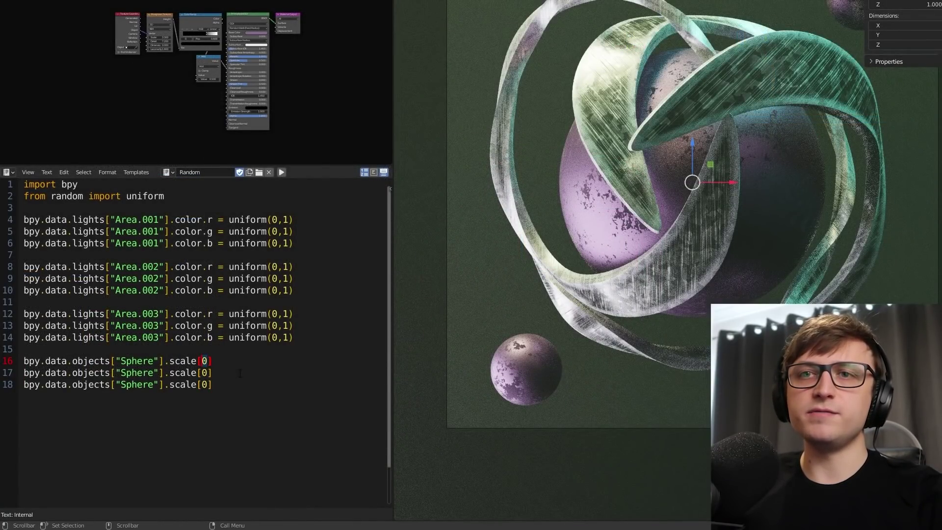
key(Down)
key(BackSpace)
text(1)
key(Down)
key(BackSpace)
text(2)
key(Up)
key(Up)
text(= unif)
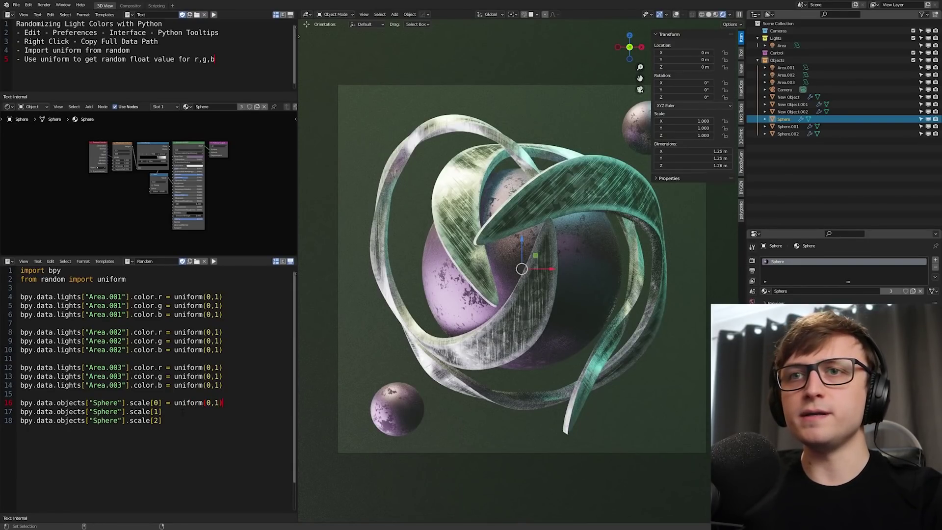
key(Down)
key(ctrl+v)
key(ctrl+v)
Step: Run the script three times to randomize the Sphere's scale
key(alt+p)
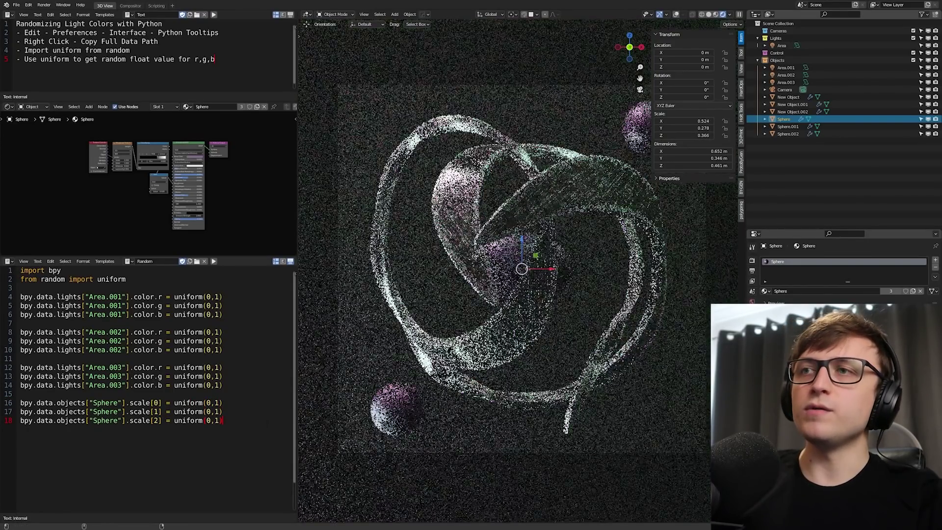
key(alt+p)
key(alt+p)
key(alt+p)
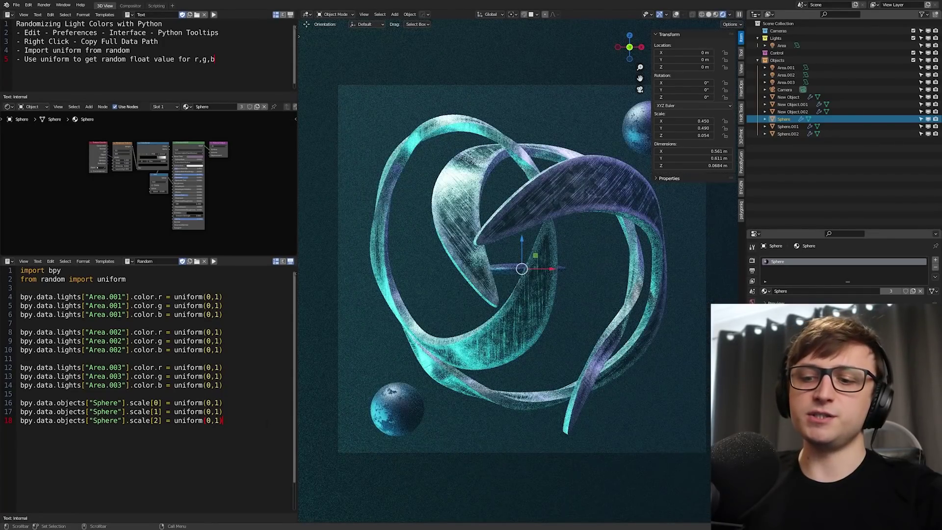
key(alt+p)
key(alt+p)
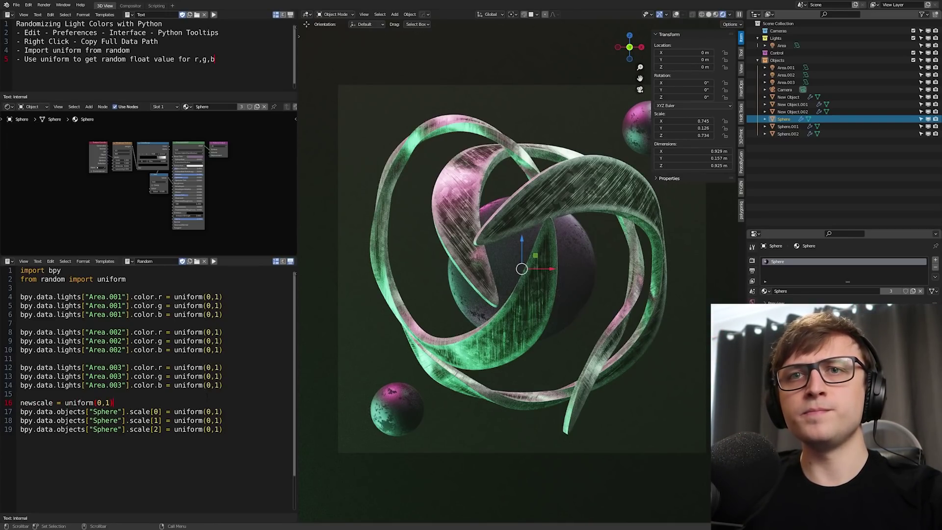
Step: Replace each scale line's uniform(0,1) with newscale and run the script, scaling the Sphere to 0.190
drag(223, 411, 174, 412)
key(ctrl+v)
click(224, 421)
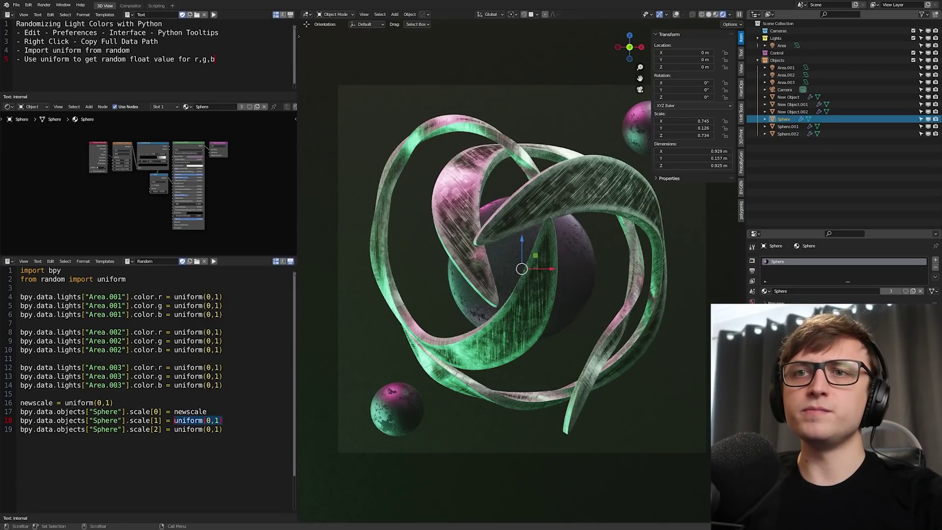
key(ctrl+v)
key(ctrl+v)
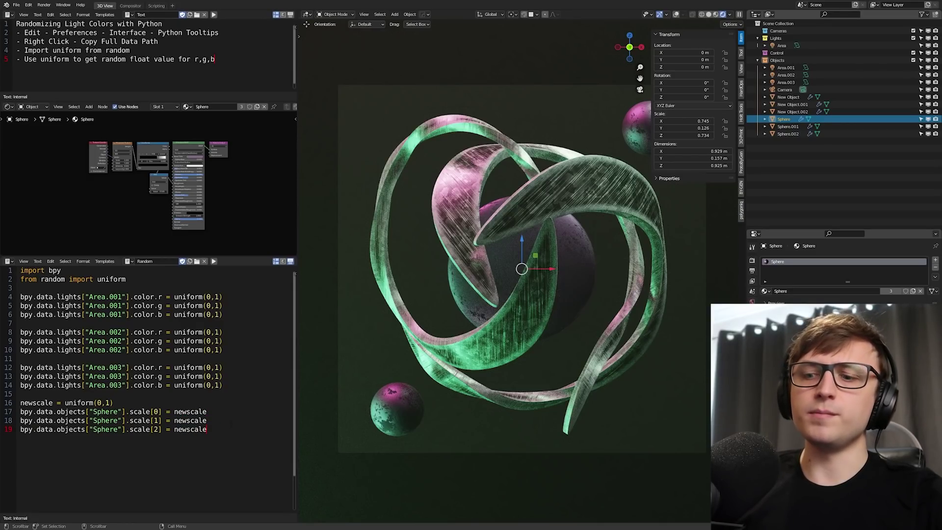
key(alt+p)
key(alt+p)
key(alt+p)
key(alt+p)
key(alt+p)
key(alt+p)
key(alt+p)
key(alt+p)
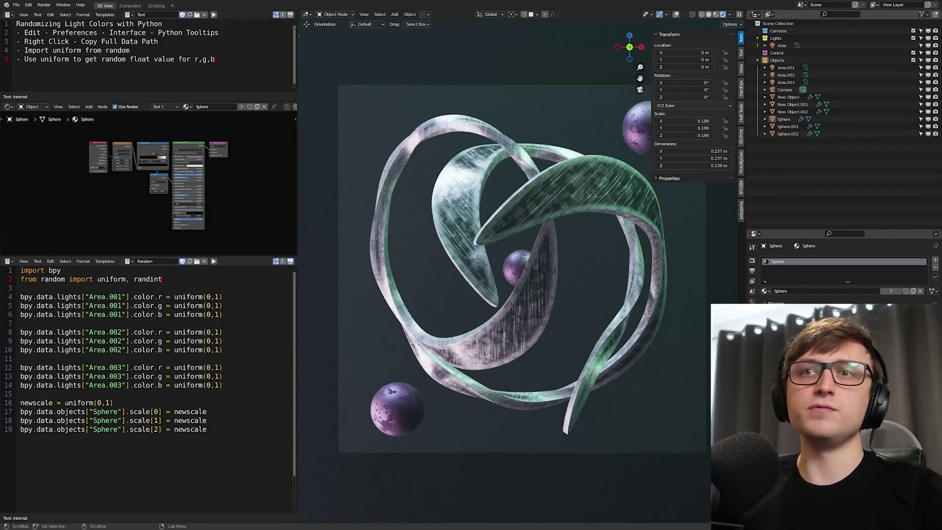
Step: Hide the sidebar, select and frame the green ribbon, and maximize the Shader Editor
key(n)
click(577, 167)
key(KP_Decimal)
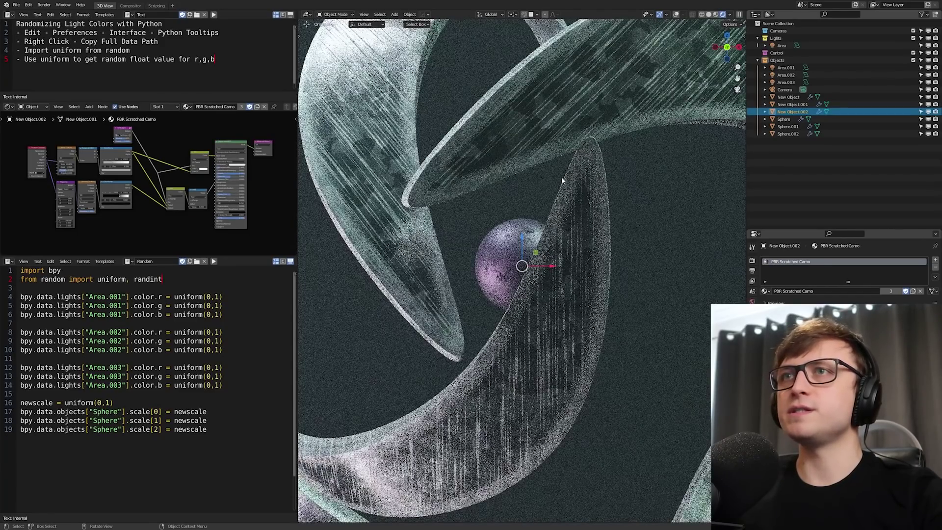
key(ctrl+space)
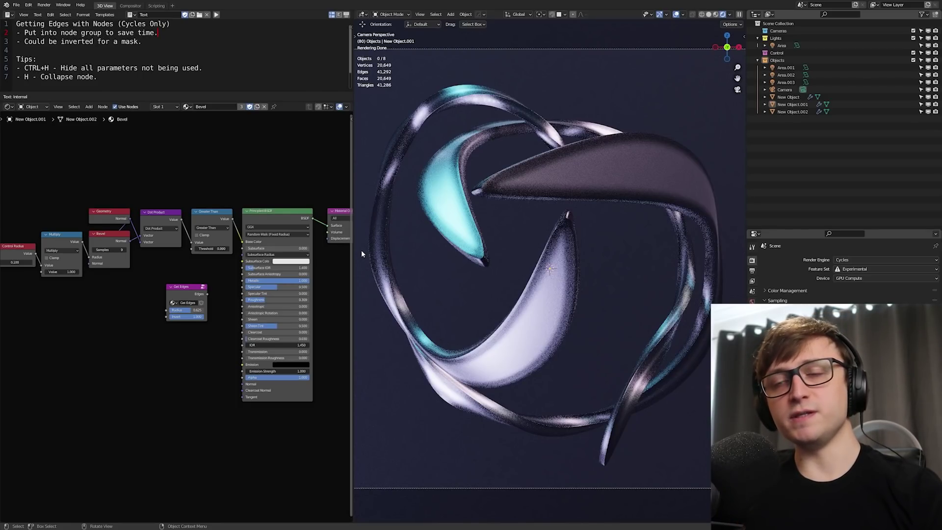
key(ctrl+space)
scroll(478, 188, up, 4)
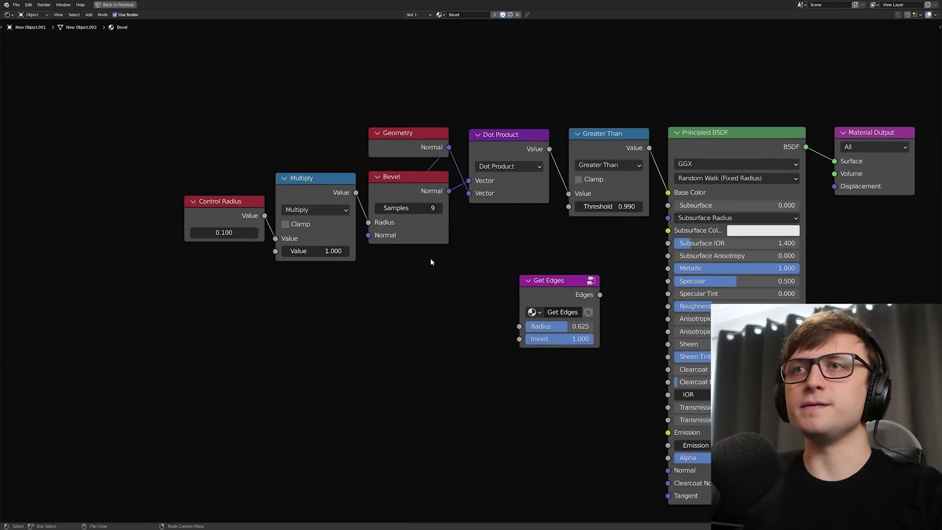
middle_drag(302, 277, 232, 283)
key(ctrl+space)
middle_drag(99, 304, 192, 278)
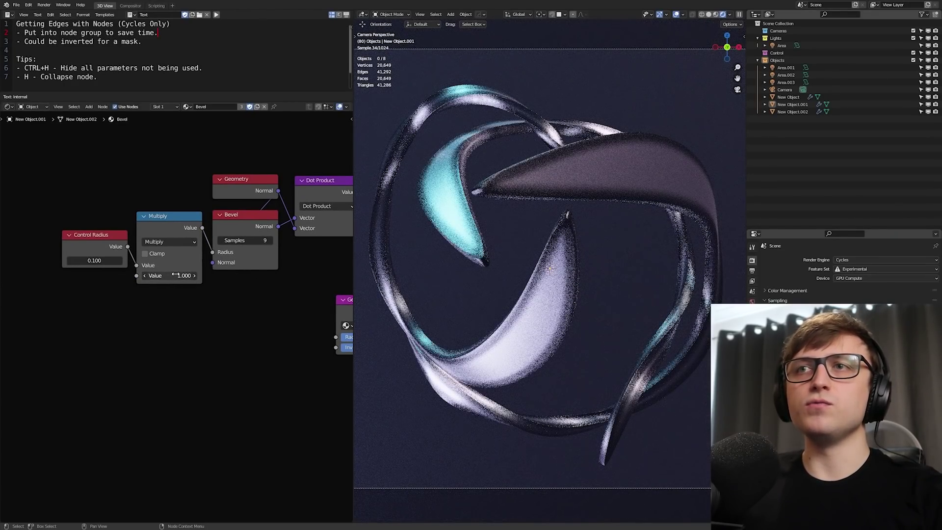
mouse_move(175, 276)
mouse_down()
mouse_move(153, 275)
mouse_move(173, 275)
mouse_up()
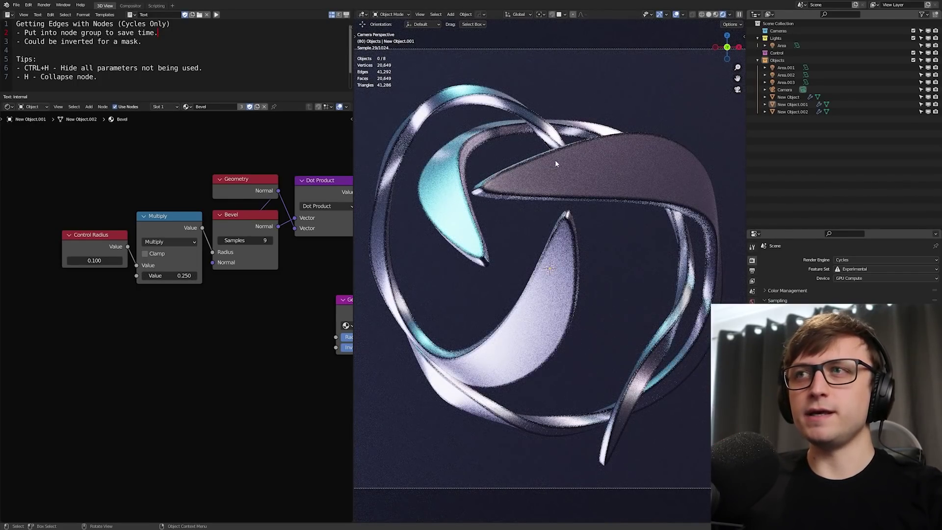
mouse_move(172, 276)
mouse_down()
mouse_move(209, 276)
mouse_move(181, 275)
mouse_up()
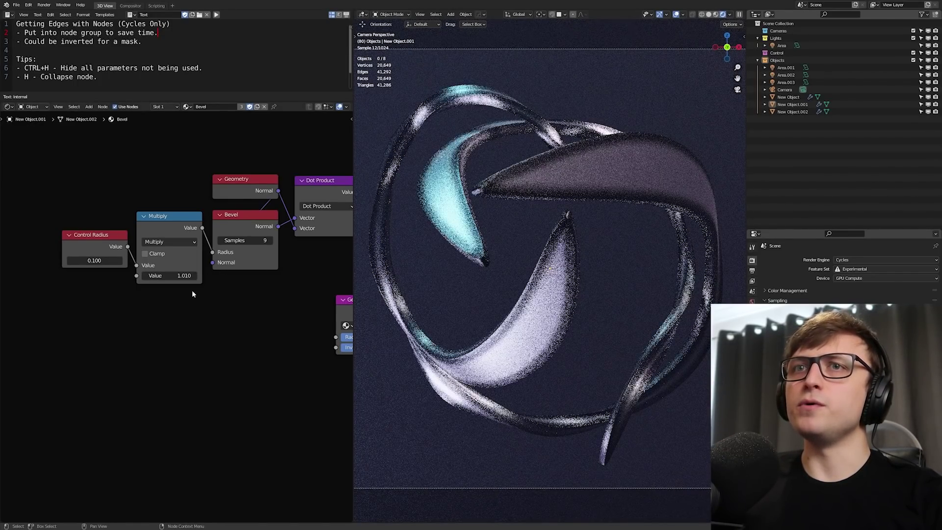
drag(95, 262, 143, 276)
key(ctrl+z)
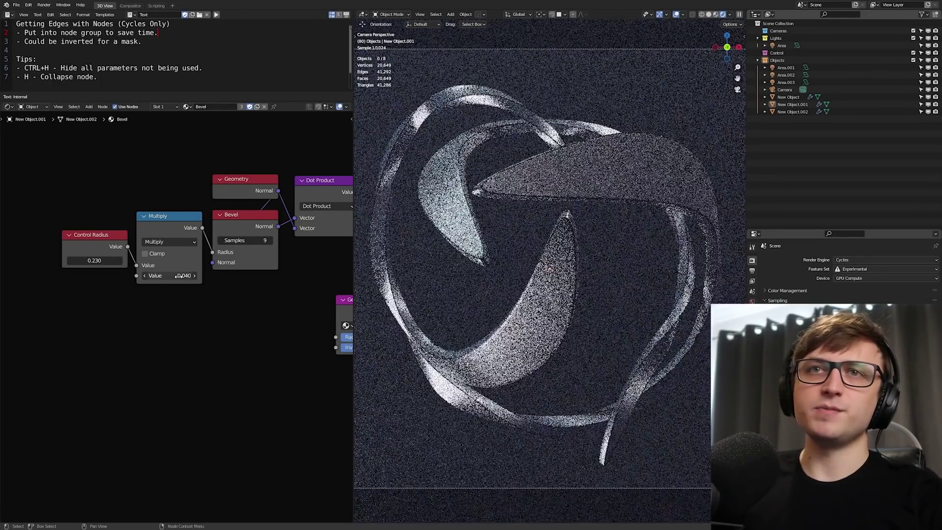
key(ctrl+z)
scroll(167, 276, down, 2)
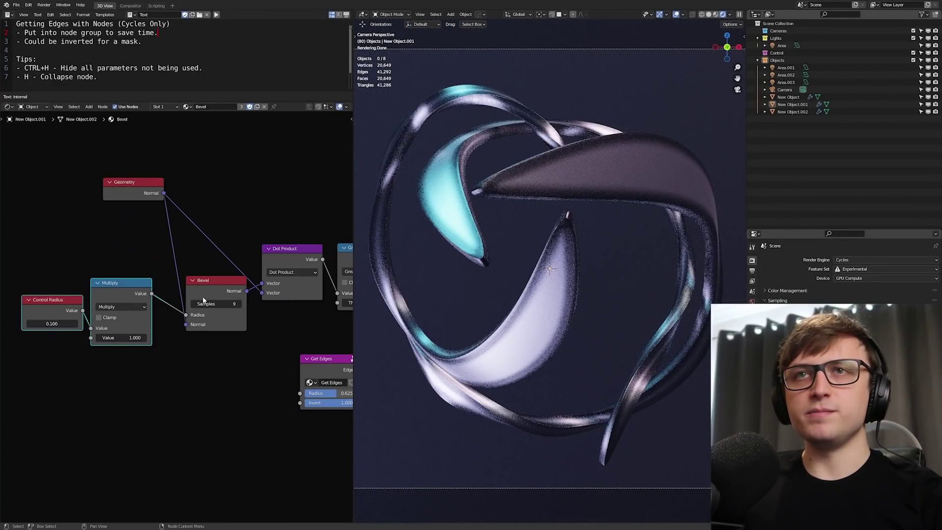
Step: Tidy the Geometry node by collapsing it and hiding unused sockets, and nudge the Bevel node
middle_drag(178, 265, 169, 278)
mouse_move(128, 193)
mouse_down()
mouse_move(126, 177)
mouse_move(111, 195)
mouse_up()
key(h)
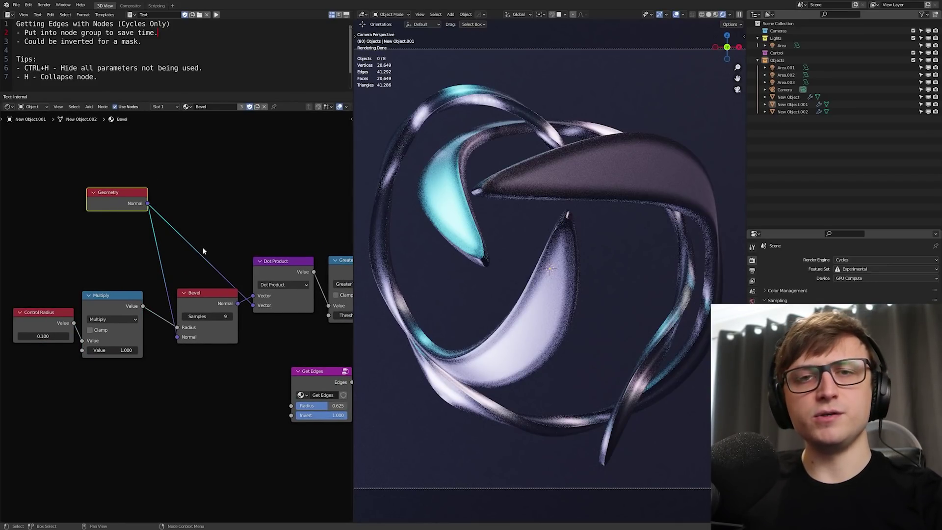
drag(117, 194, 116, 184)
key(ctrl+h)
drag(103, 215, 110, 190)
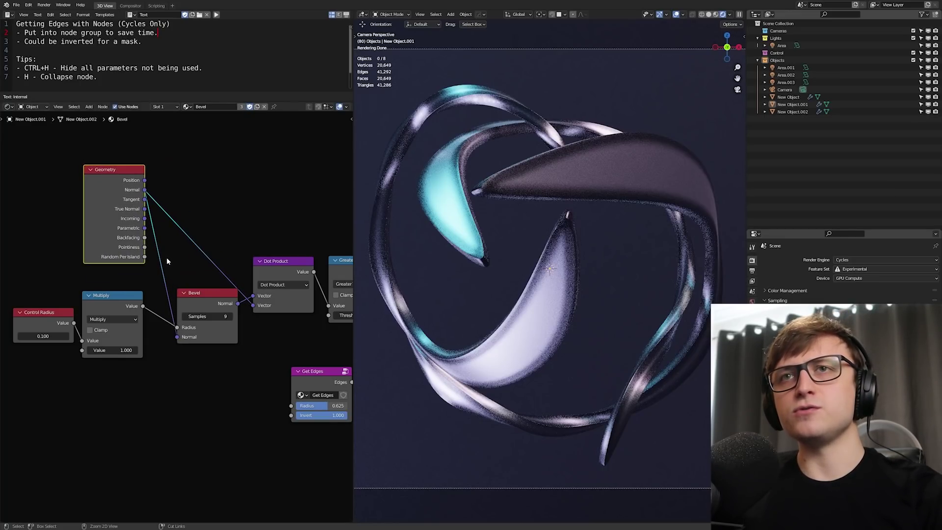
key(ctrl+h)
drag(111, 180, 109, 235)
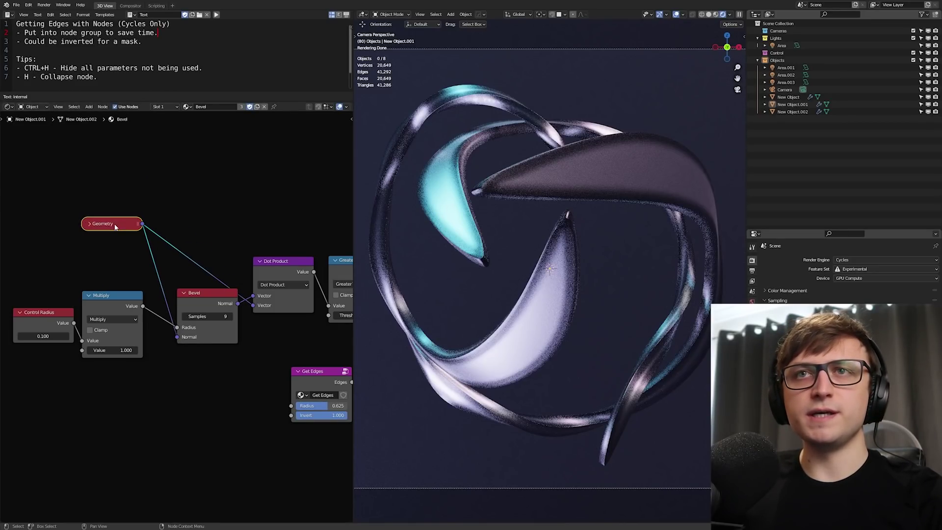
click(89, 225)
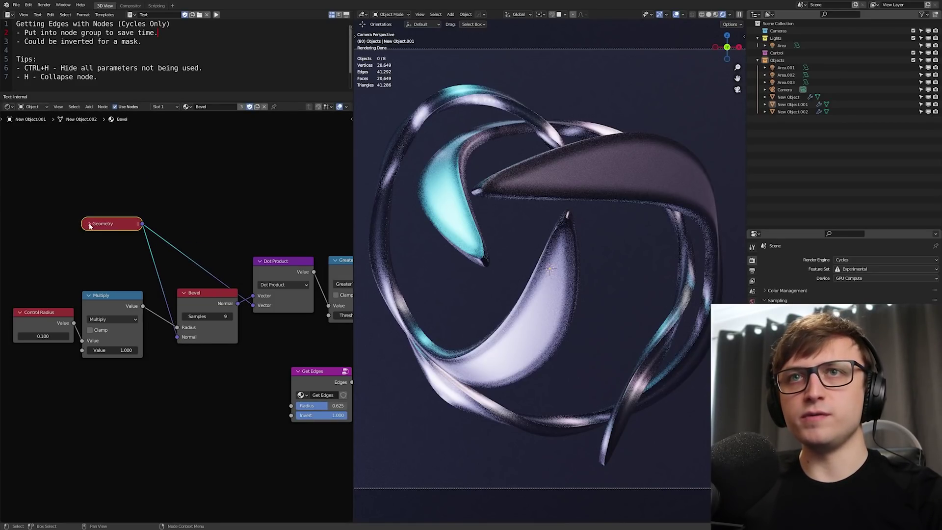
click(89, 224)
click(90, 223)
click(90, 224)
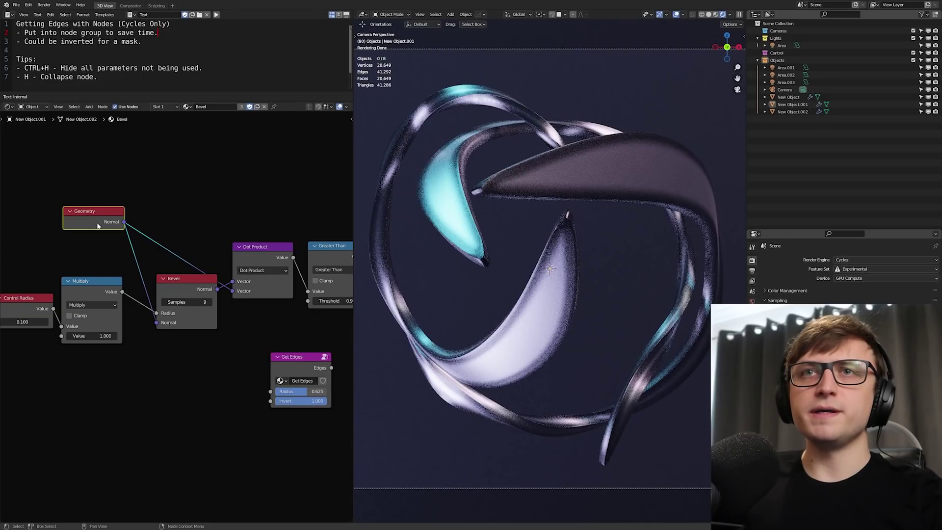
drag(98, 223, 94, 231)
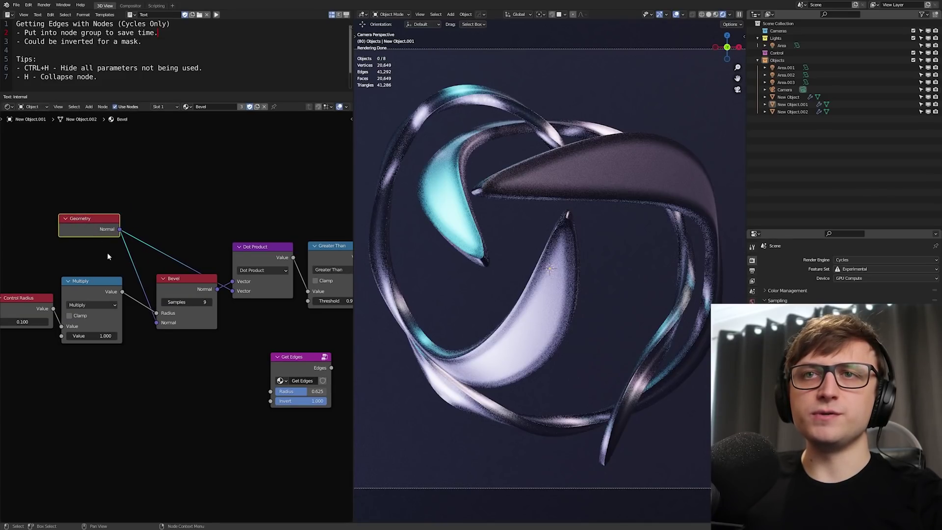
drag(180, 283, 176, 281)
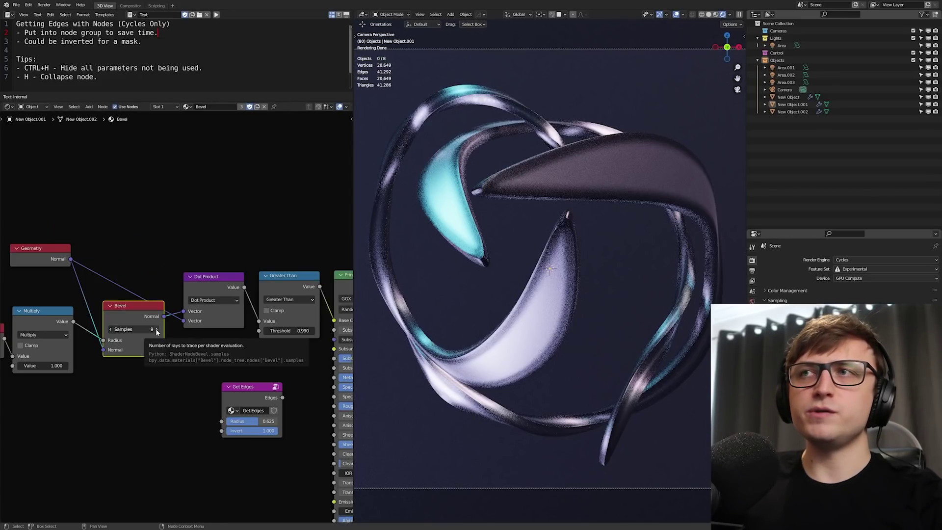
Step: Set the Bevel node's Samples to 9, stepping up to 13 then back down
click(157, 329)
click(157, 329)
click(157, 329)
click(158, 329)
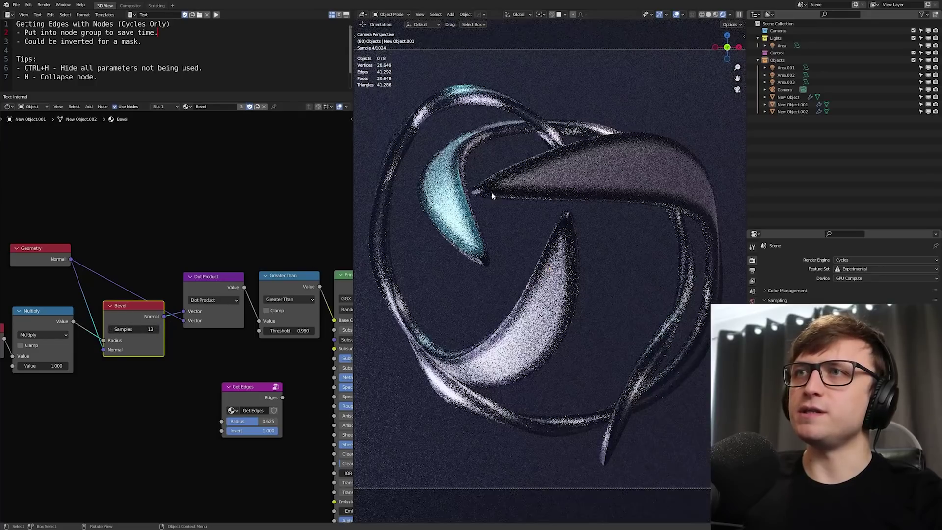
click(110, 330)
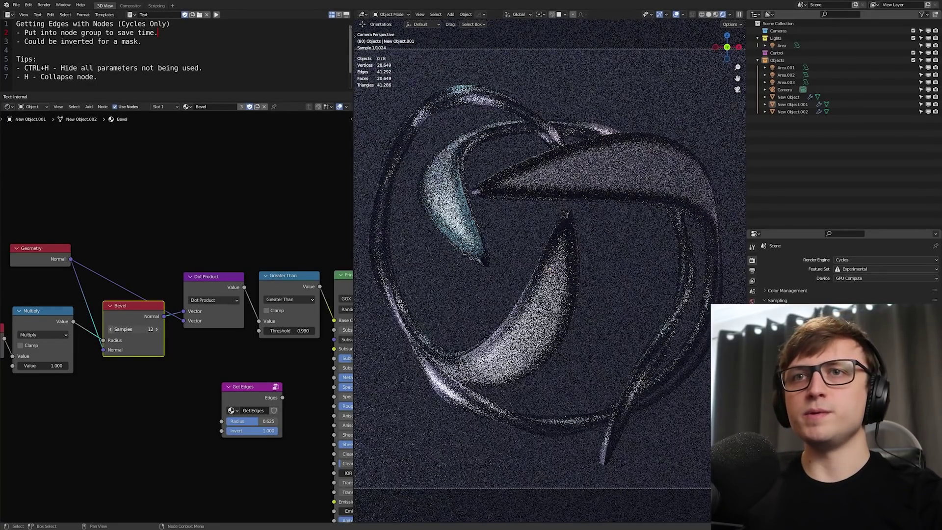
click(110, 330)
click(110, 329)
click(110, 330)
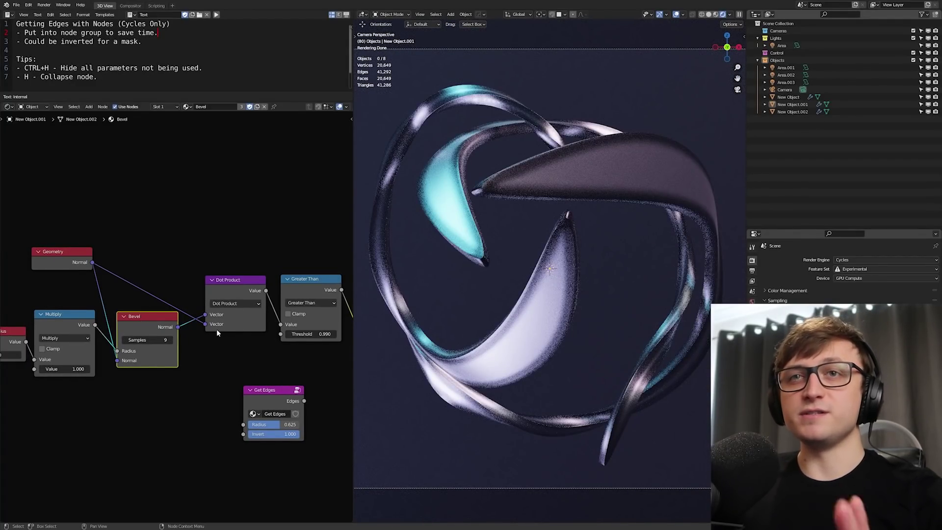
middle_drag(217, 330, 194, 335)
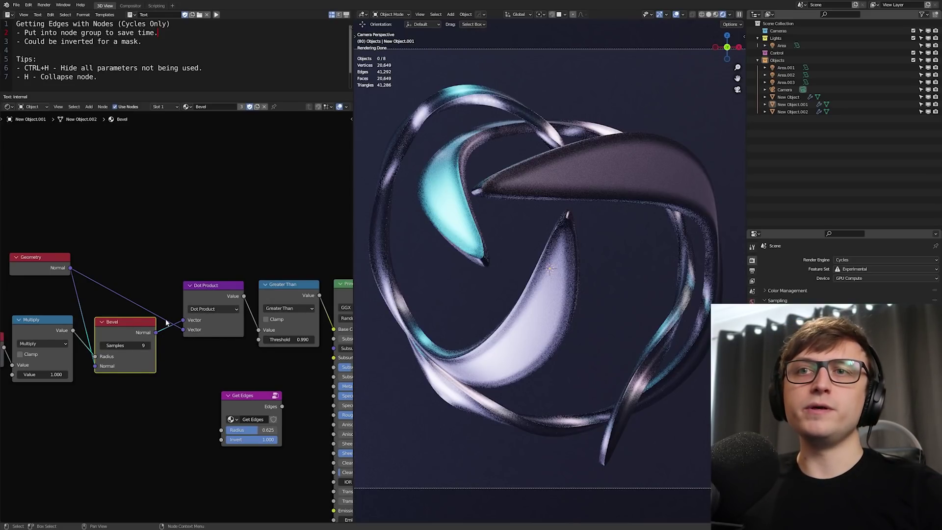
middle_drag(167, 319, 179, 317)
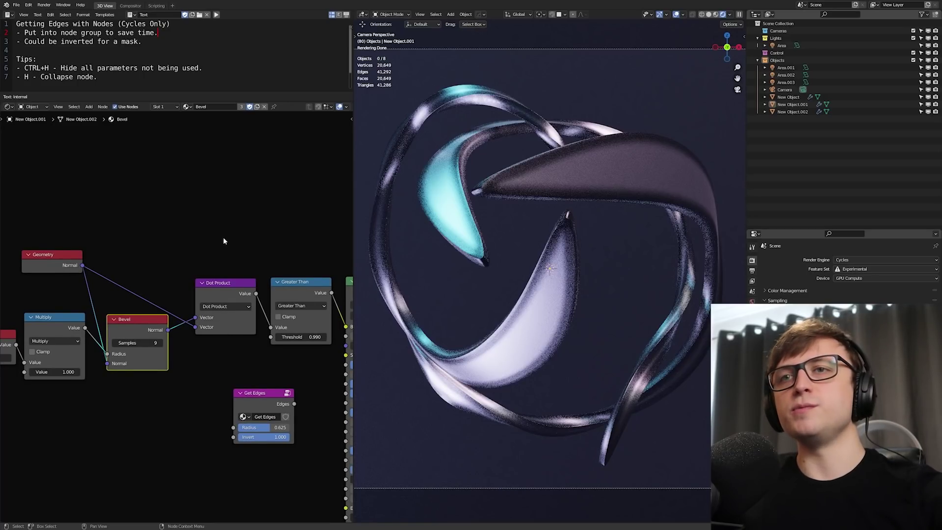
click(218, 179)
key(shift+a)
click(206, 168)
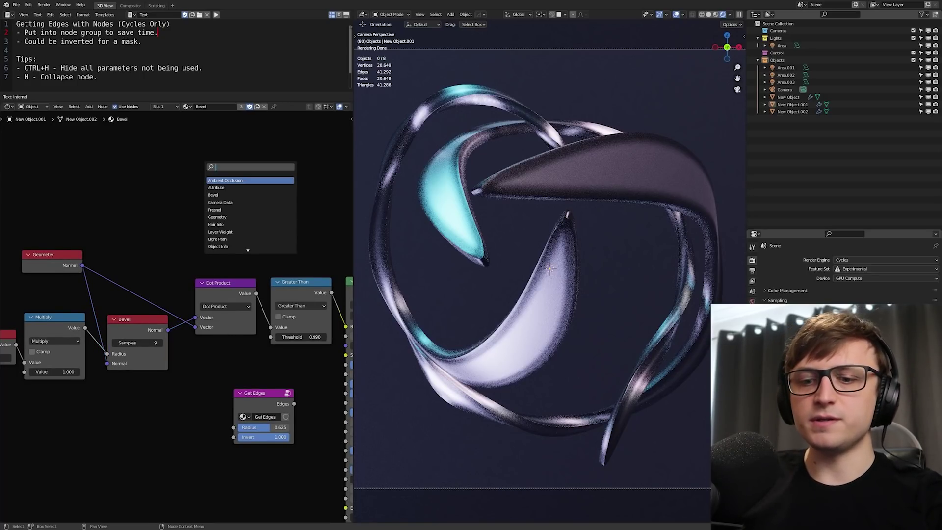
text(vector)
key(Return)
click(221, 181)
click(223, 182)
click(219, 292)
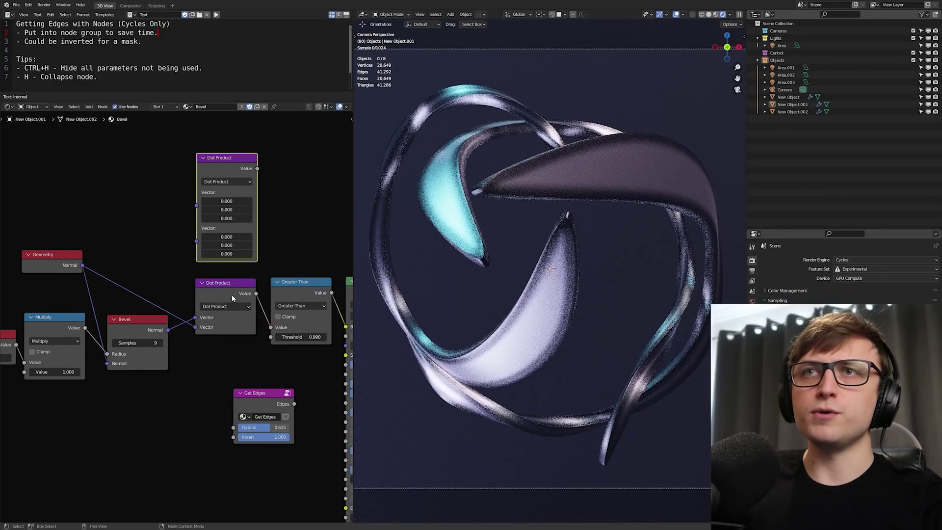
drag(197, 241, 196, 206)
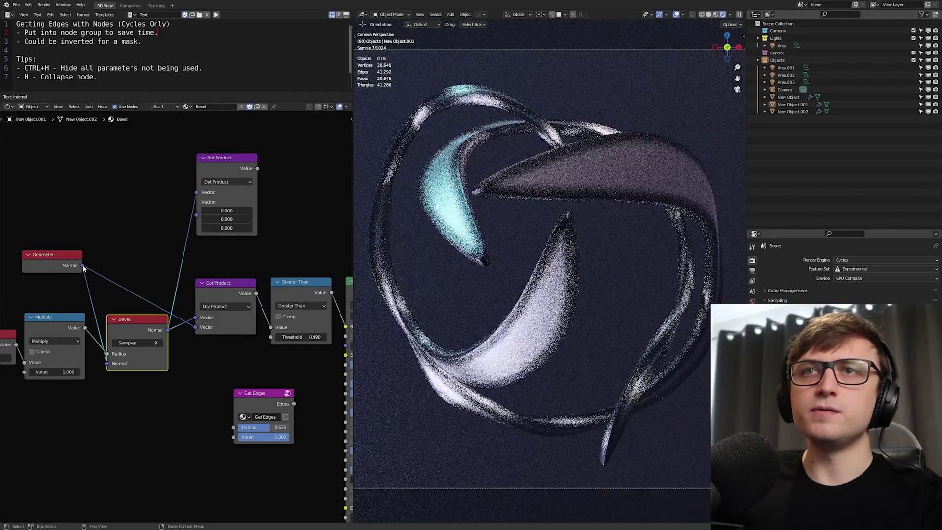
drag(81, 264, 196, 201)
drag(245, 170, 242, 186)
middle_drag(258, 200, 226, 220)
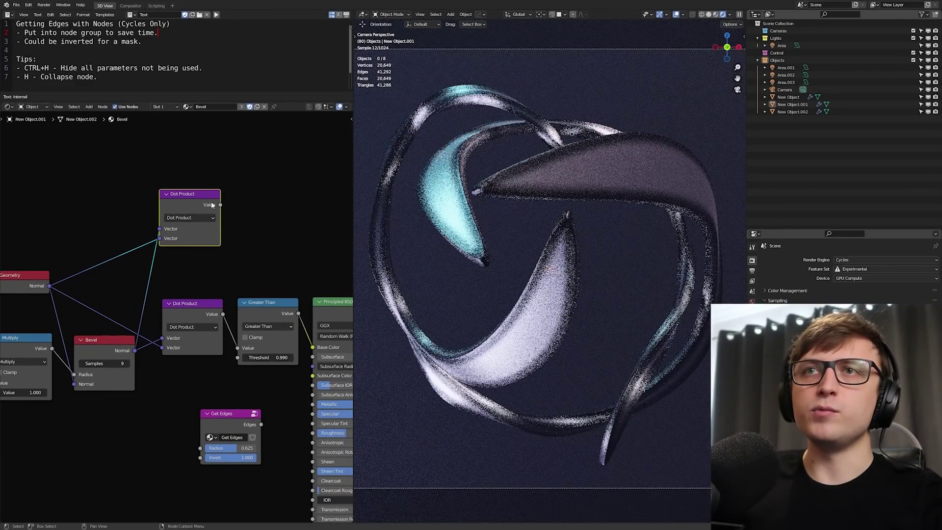
drag(208, 203, 210, 210)
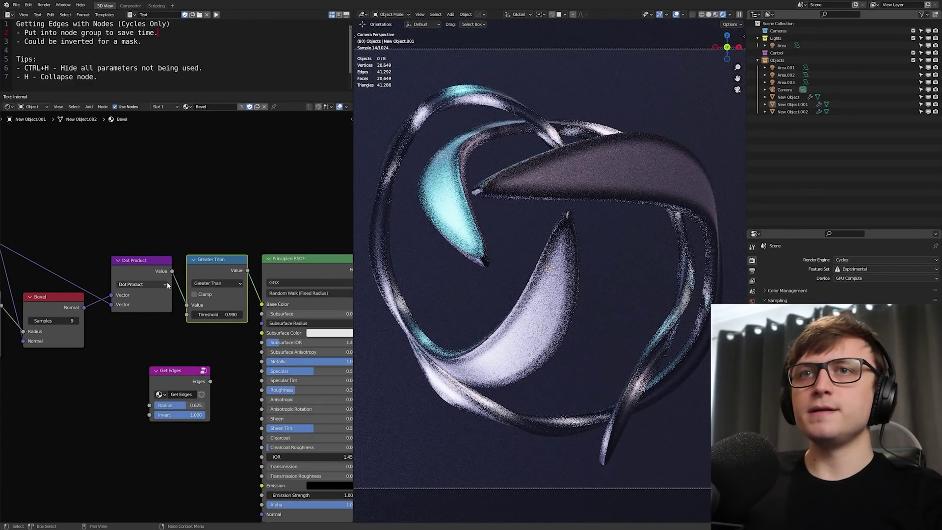
drag(172, 271, 188, 283)
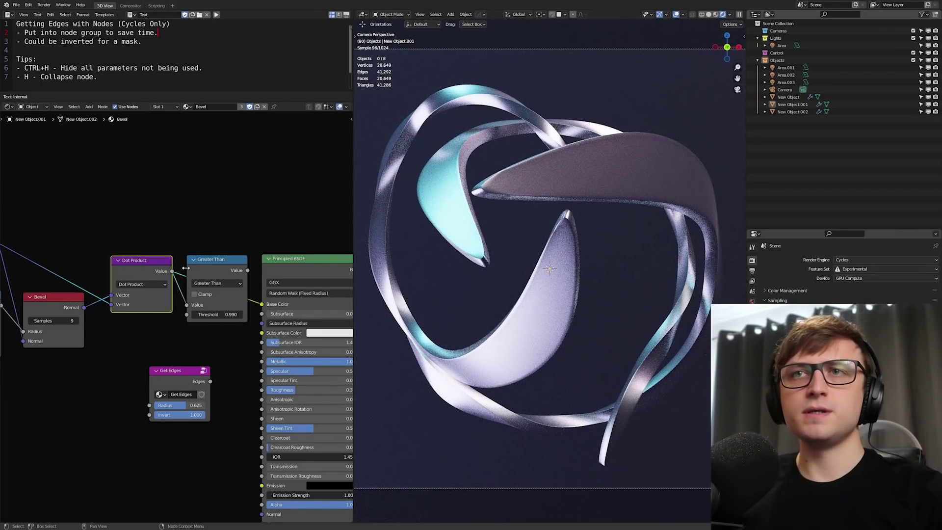
key(shift+a)
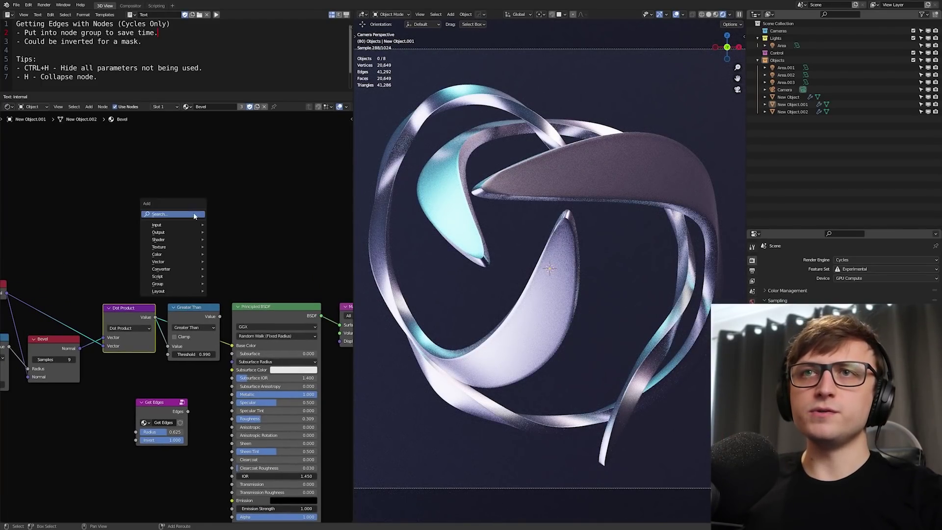
click(192, 212)
text(color)
key(Return)
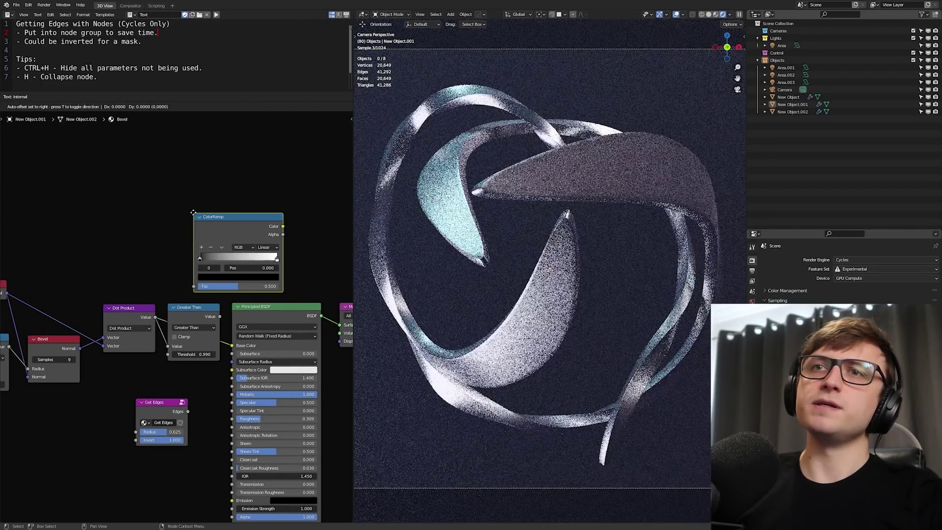
click(174, 179)
drag(155, 317, 166, 267)
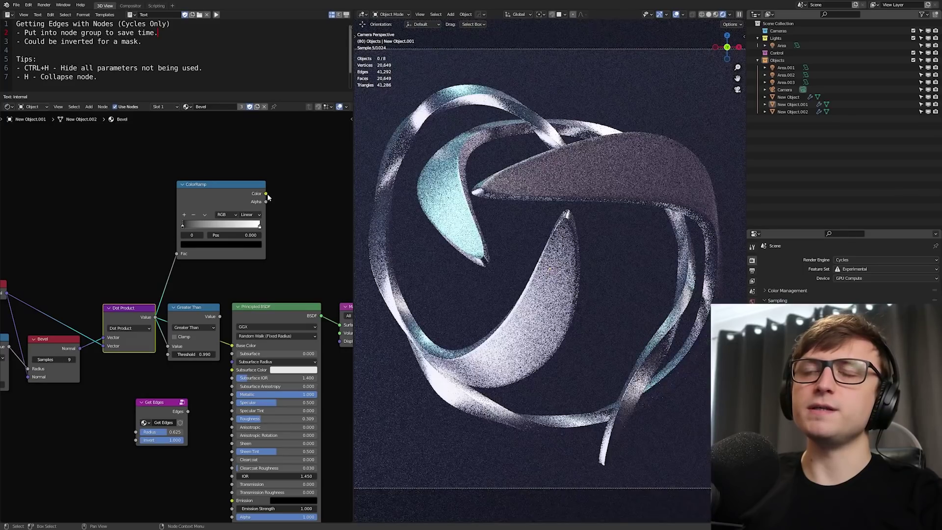
drag(265, 193, 234, 346)
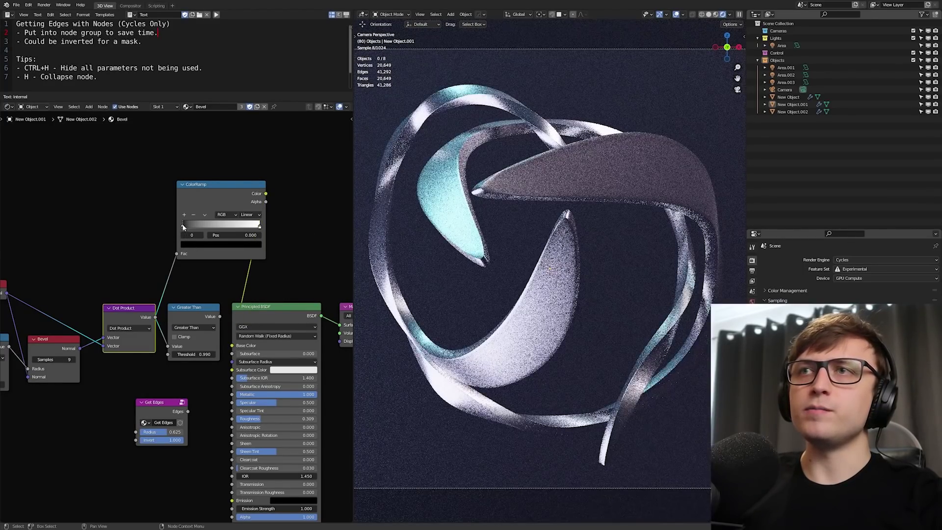
drag(182, 226, 257, 224)
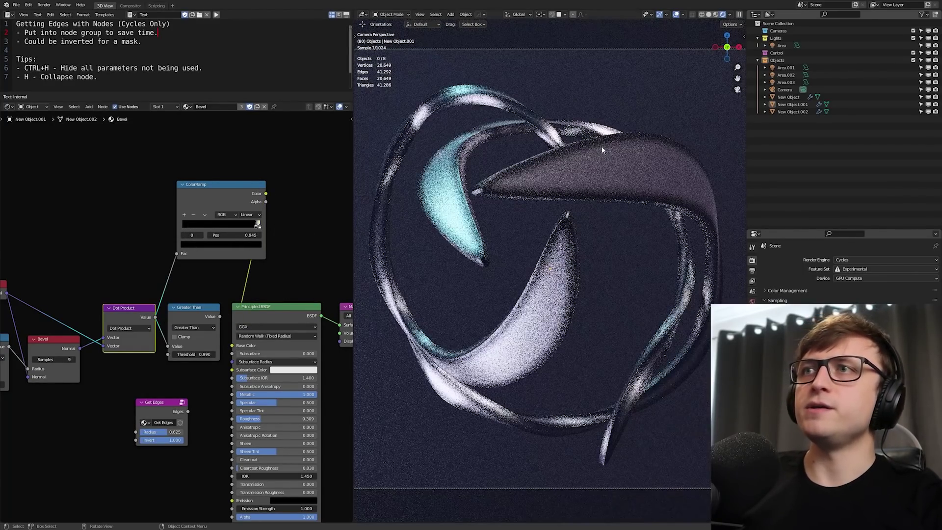
middle_drag(180, 305, 179, 284)
click(179, 284)
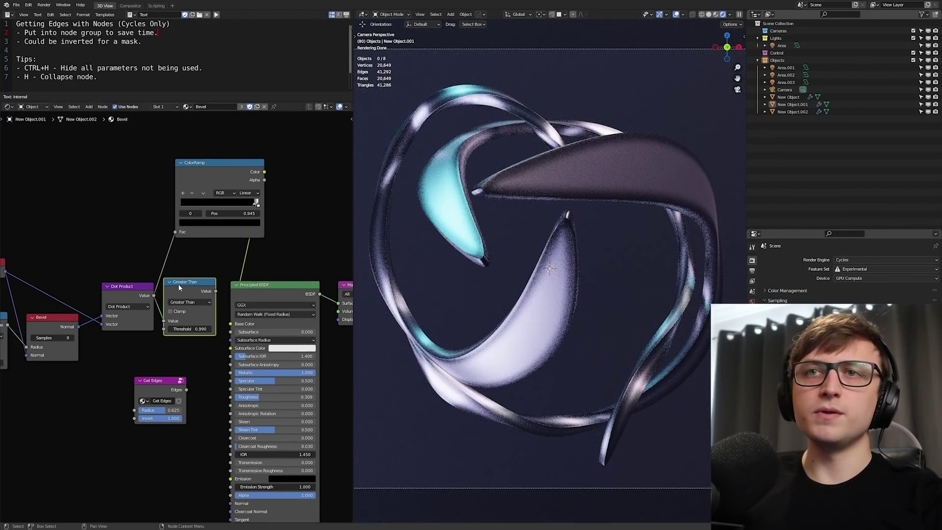
drag(180, 286, 189, 287)
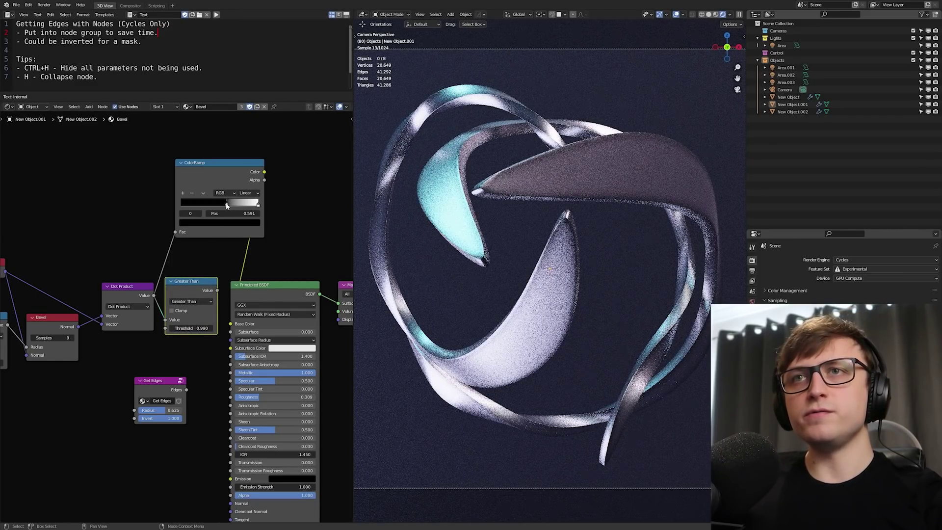
mouse_move(256, 202)
mouse_down()
mouse_move(186, 206)
mouse_move(254, 203)
mouse_up()
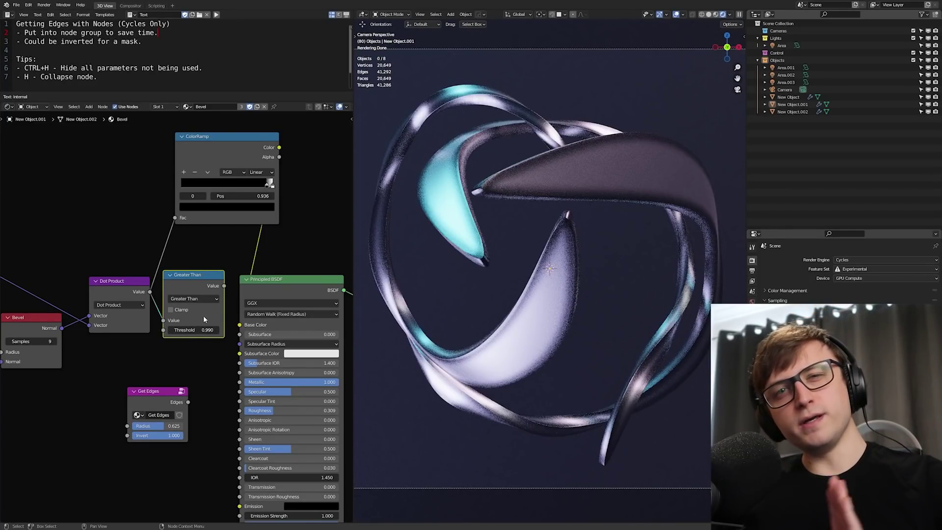
mouse_move(270, 185)
mouse_down()
mouse_move(244, 187)
mouse_move(270, 185)
mouse_up()
drag(232, 143, 218, 136)
key(x)
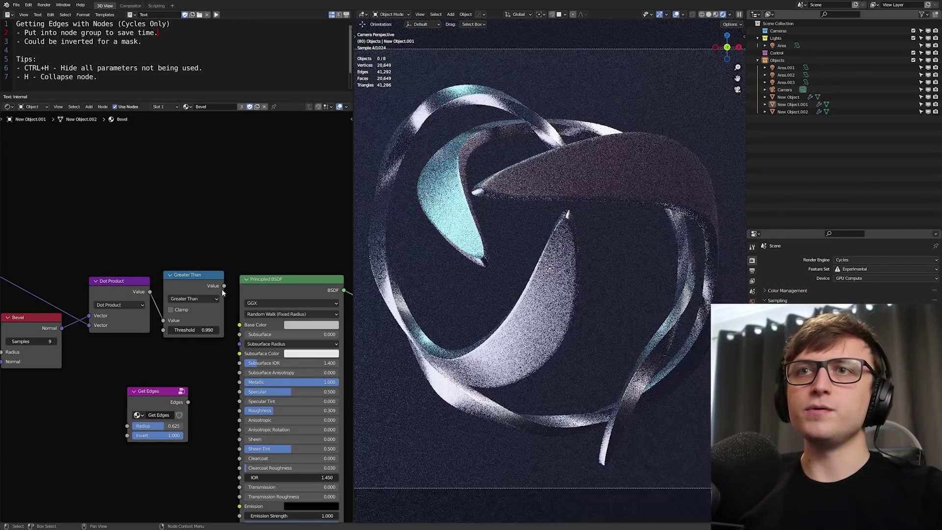
drag(225, 285, 241, 326)
middle_drag(247, 319, 246, 296)
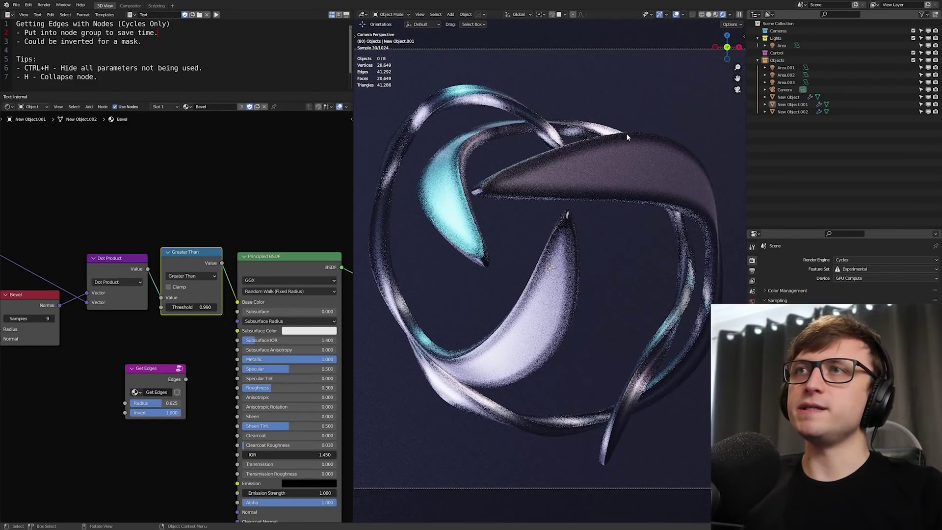
Step: Maximize the node editor, inspect the Get Edges group, and set its Invert value to 0
key(ctrl+space)
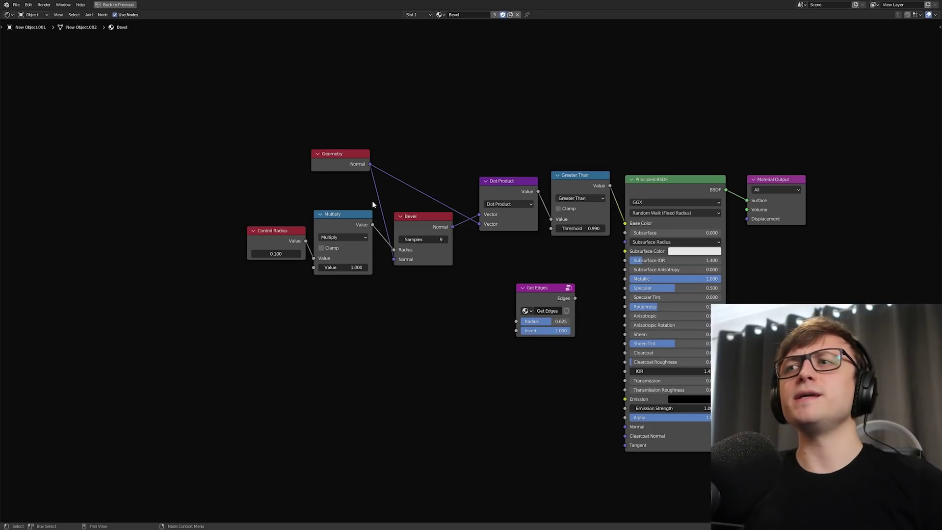
drag(543, 290, 435, 297)
key(Tab)
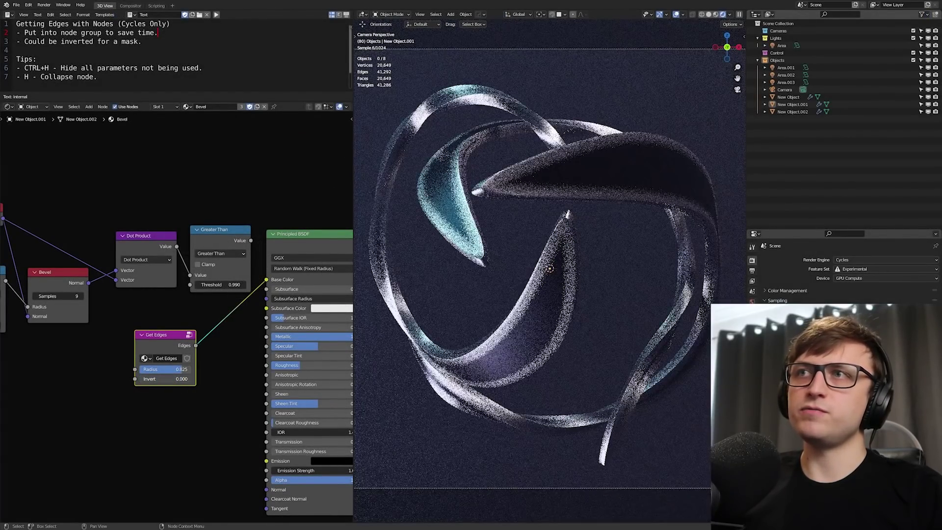
drag(142, 379, 190, 378)
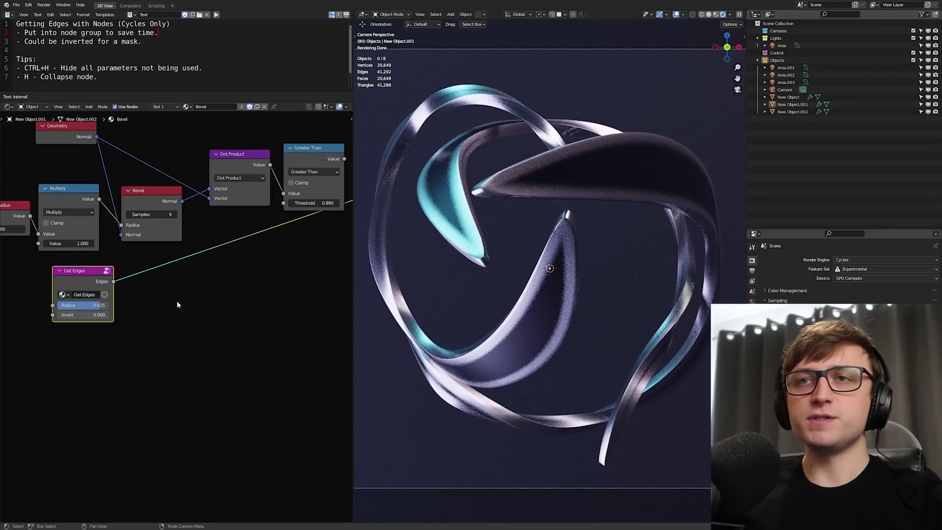
Step: Add Texture Coordinate and Voronoi Texture nodes, feeding Object coordinates into the Voronoi vector
key(shift+a)
text(texture co)
key(Return)
click(42, 350)
key(shift+a)
key(s)
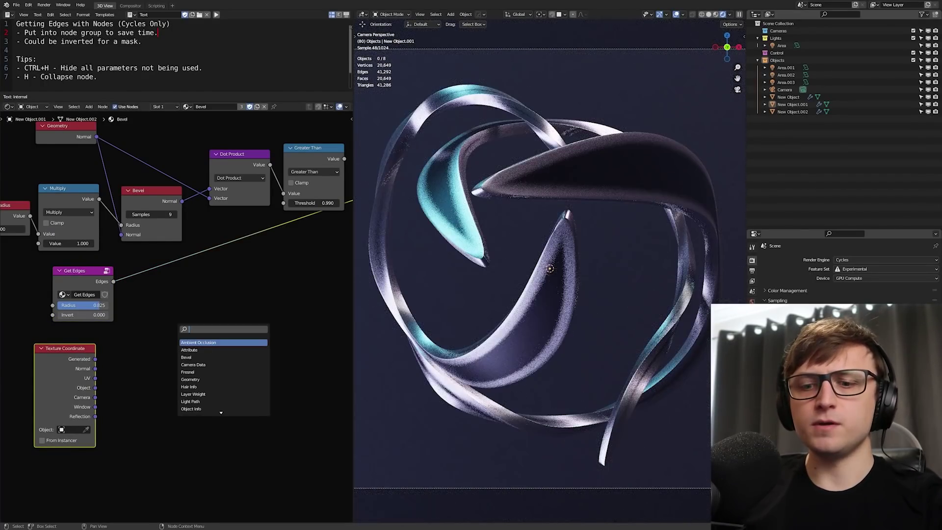
key(Return)
click(107, 346)
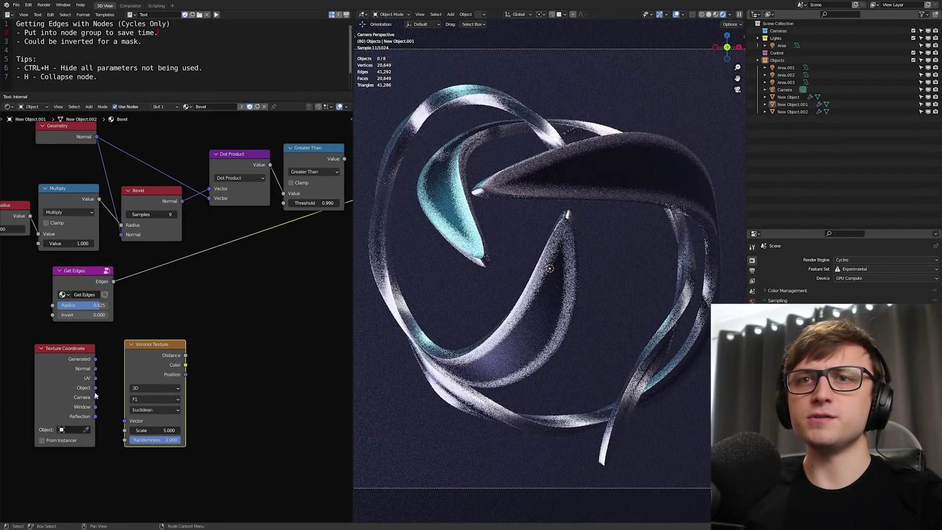
drag(96, 388, 130, 432)
Step: Add a MixRGB node with the Get Edges mask as factor and Voronoi as Color1, driving Base Color
key(shift+a)
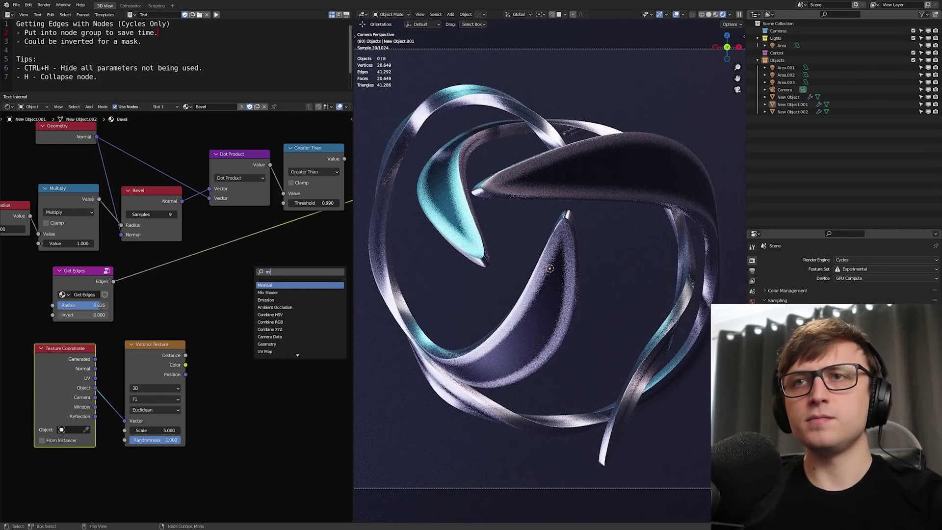
key(Return)
click(283, 282)
drag(113, 281, 253, 320)
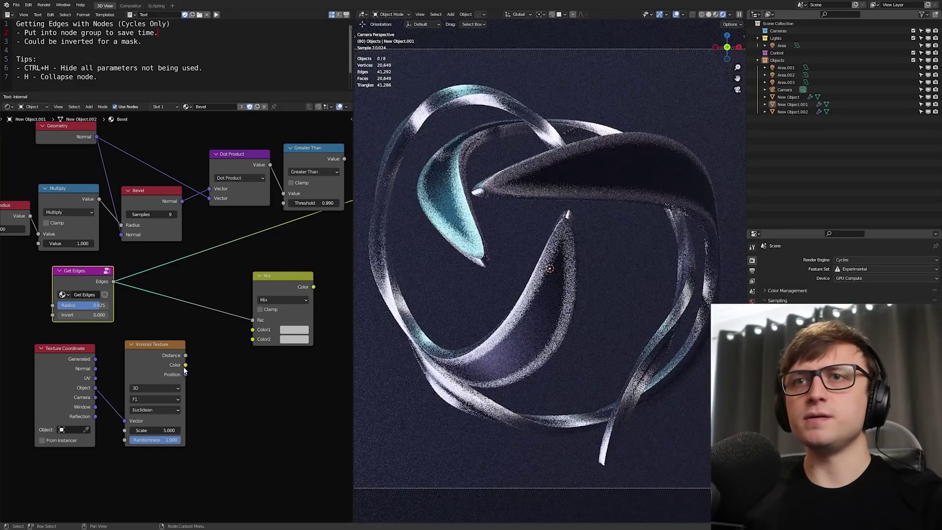
drag(185, 365, 253, 329)
middle_drag(258, 329, 220, 363)
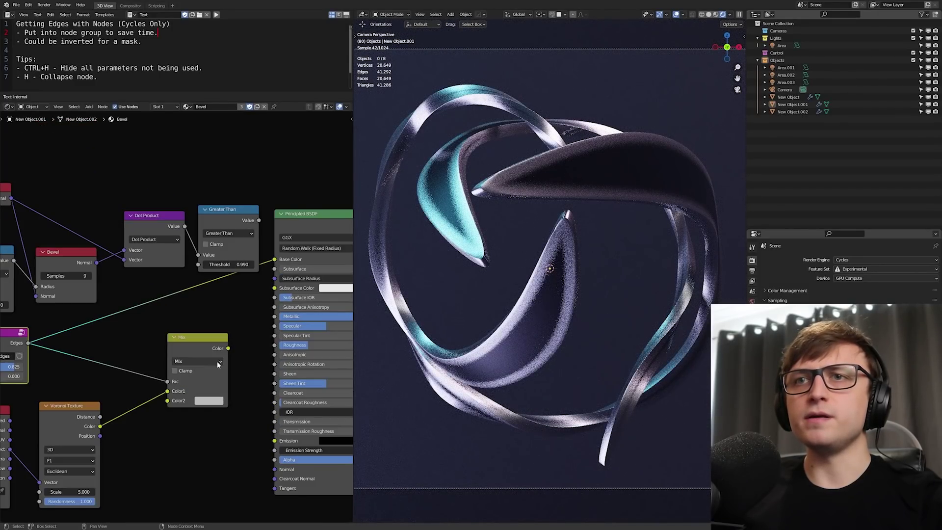
click(228, 349)
drag(278, 259, 275, 259)
Step: Set the Mix node's Color2 to yellow
middle_drag(147, 370, 210, 316)
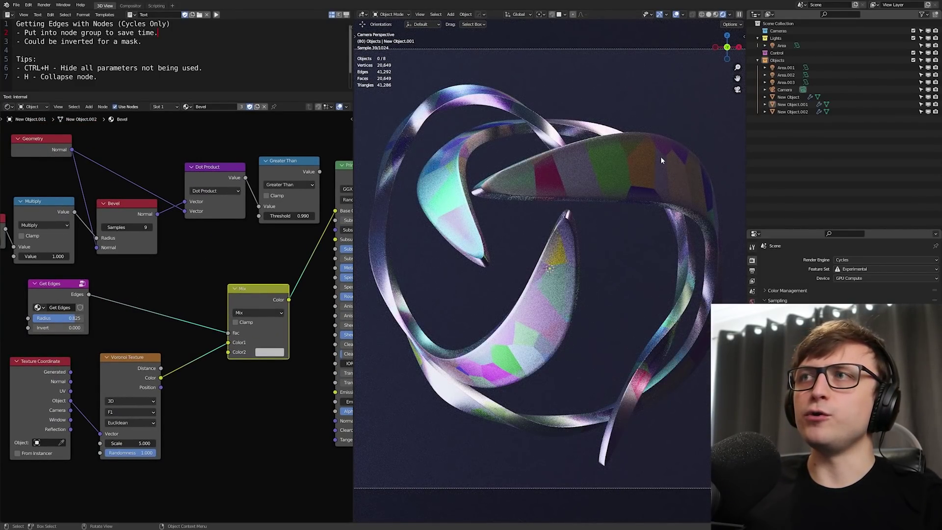
middle_drag(129, 317, 179, 303)
middle_drag(179, 303, 89, 313)
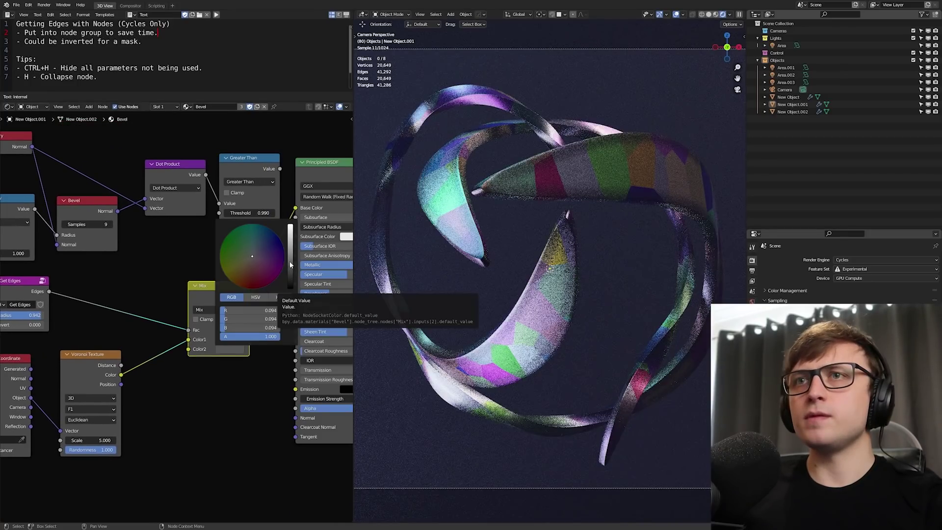
drag(290, 260, 280, 239)
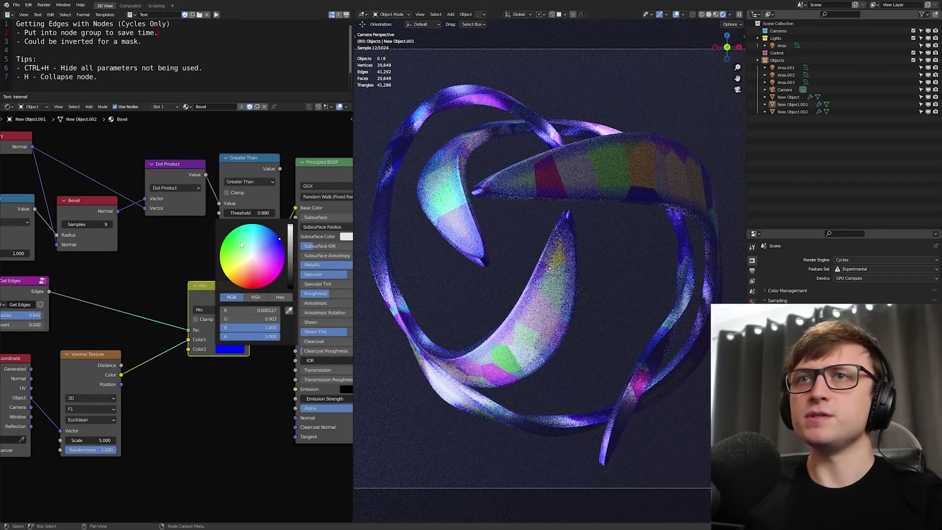
click(231, 247)
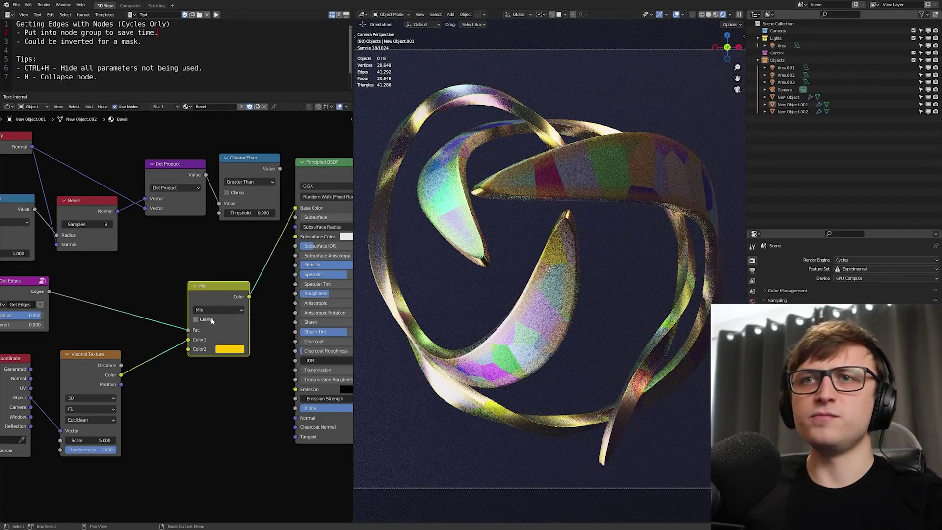
Step: Raise the Get Edges Invert value to 1.000
middle_drag(232, 320, 202, 313)
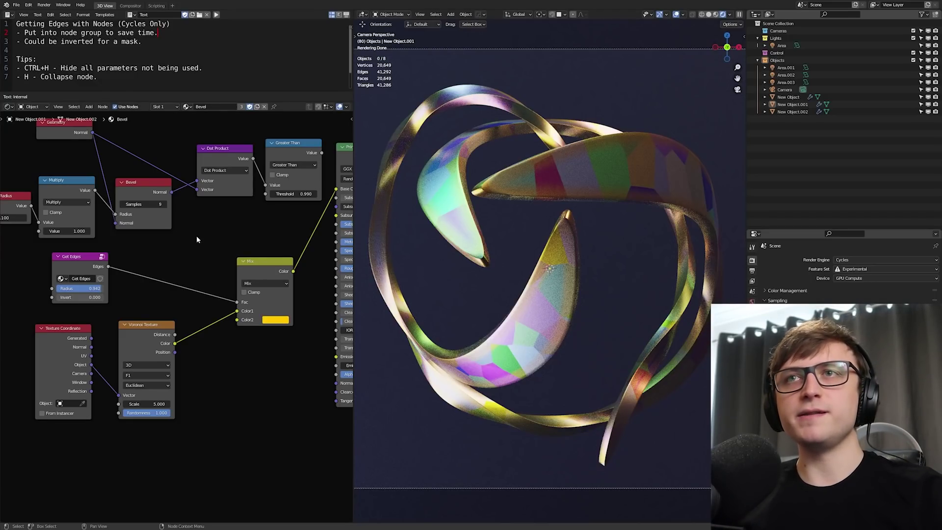
middle_drag(197, 236, 254, 258)
scroll(122, 346, up, 5)
middle_drag(116, 352, 144, 336)
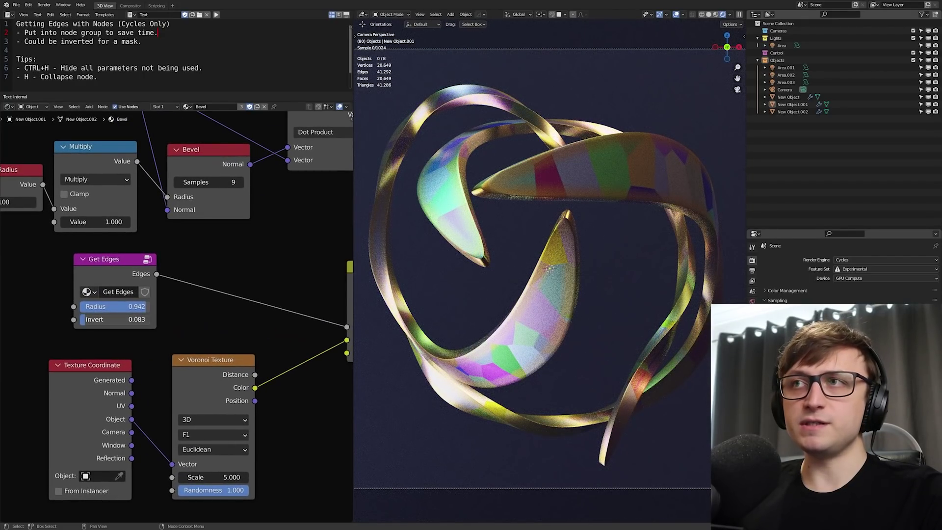
drag(113, 319, 149, 317)
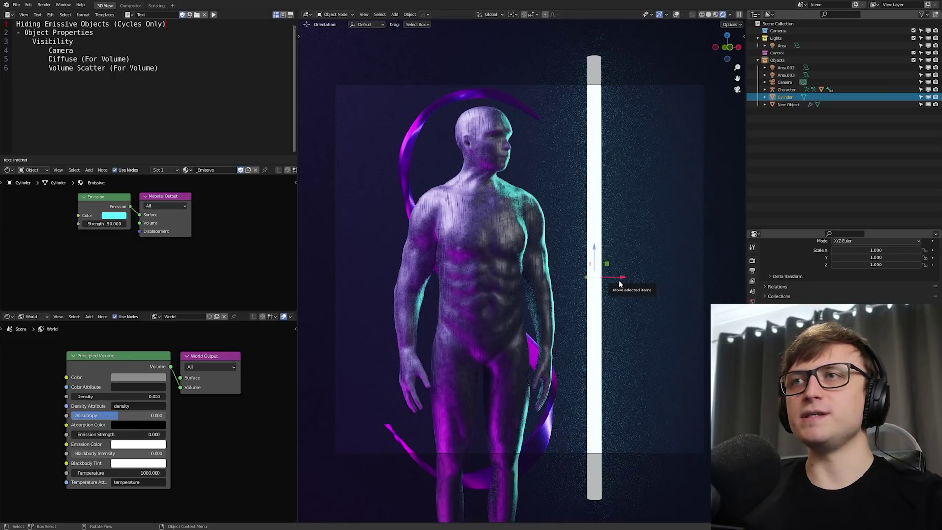
key(r)
key(r)
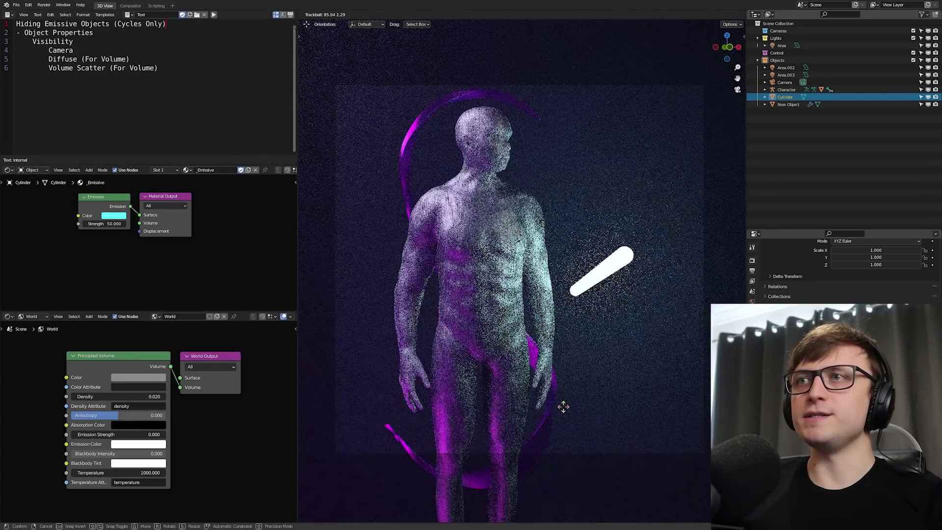
key(Escape)
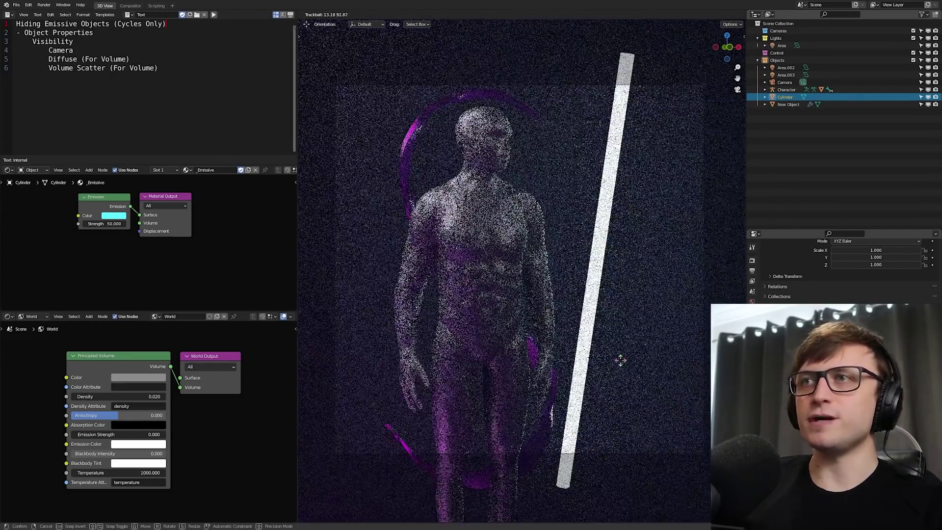
click(753, 385)
click(883, 347)
drag(892, 250, 894, 274)
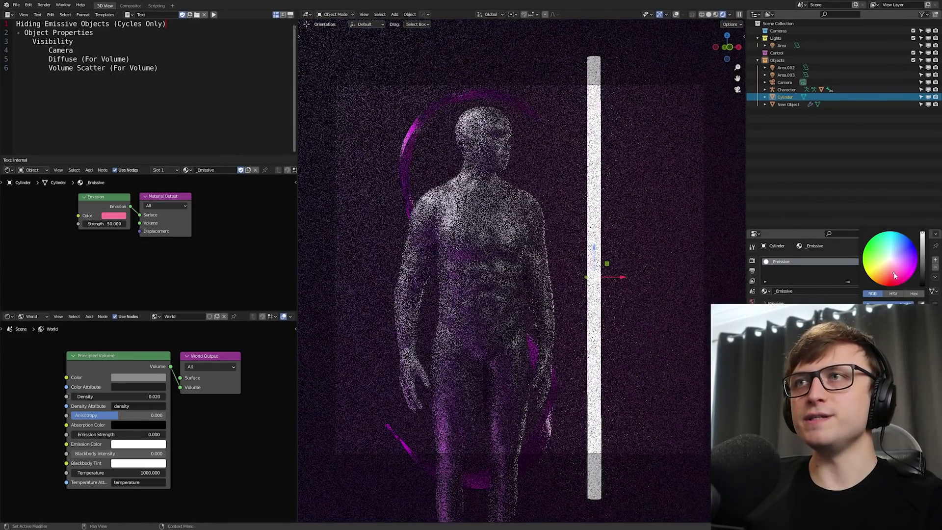
key(ctrl+z)
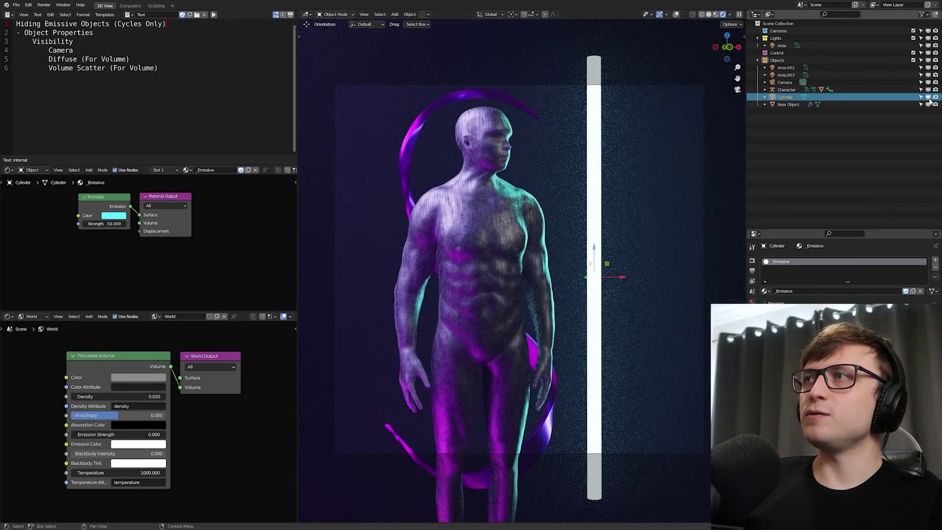
click(928, 97)
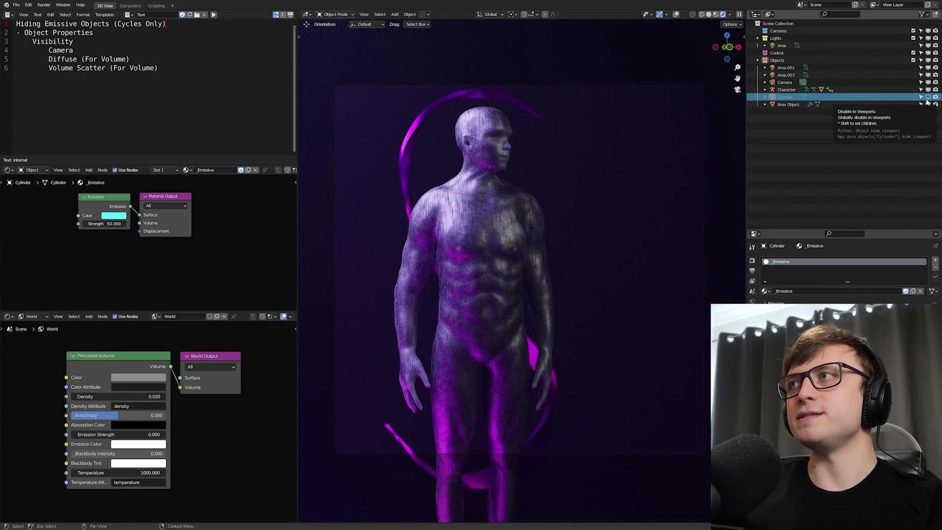
click(928, 97)
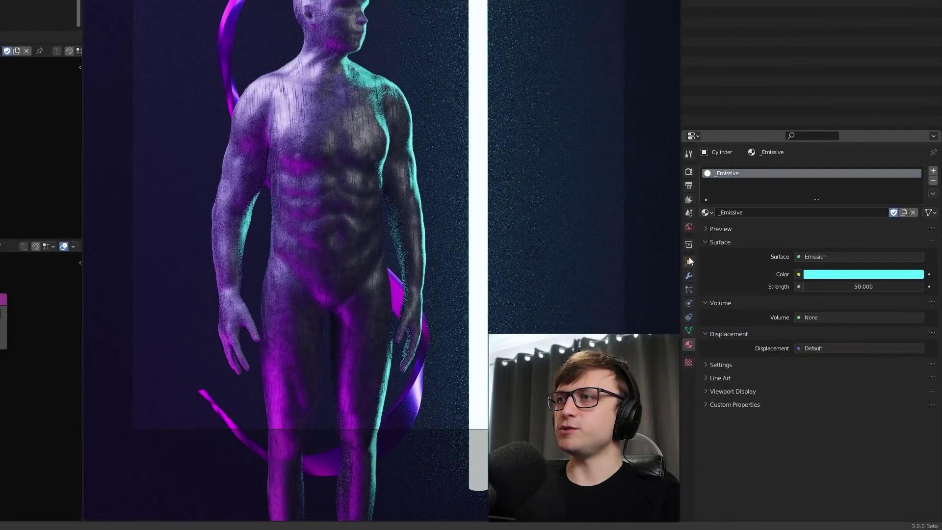
Step: Turn off the cylinder's Camera, Volume Scatter and Diffuse ray visibility
click(689, 261)
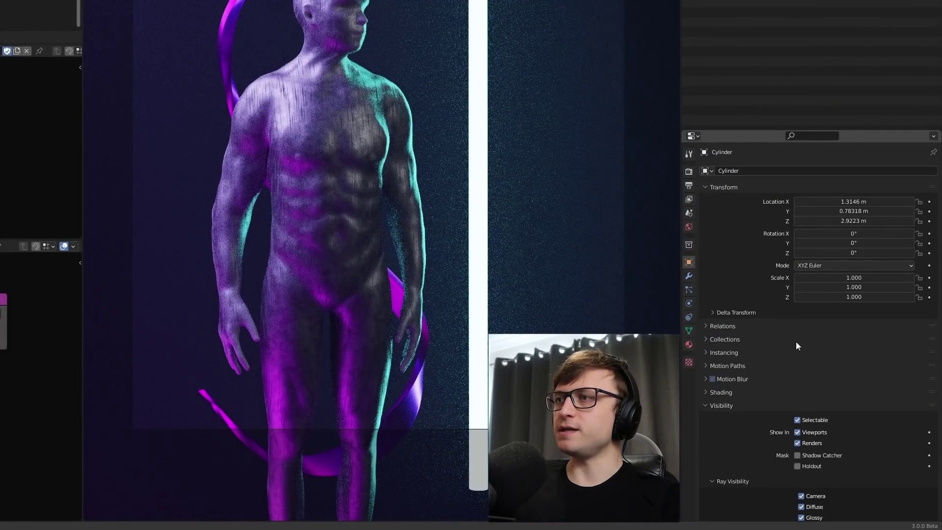
scroll(701, 343, down, 4)
scroll(748, 334, down, 2)
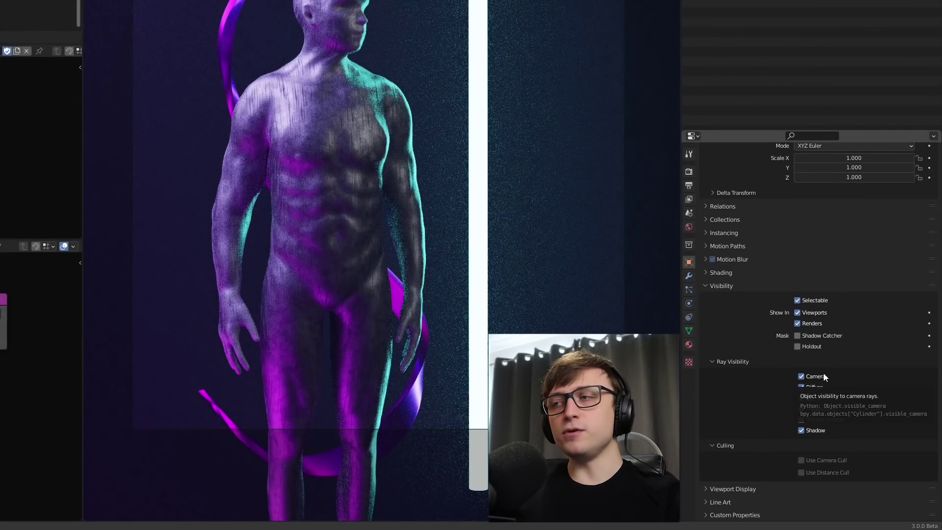
click(802, 376)
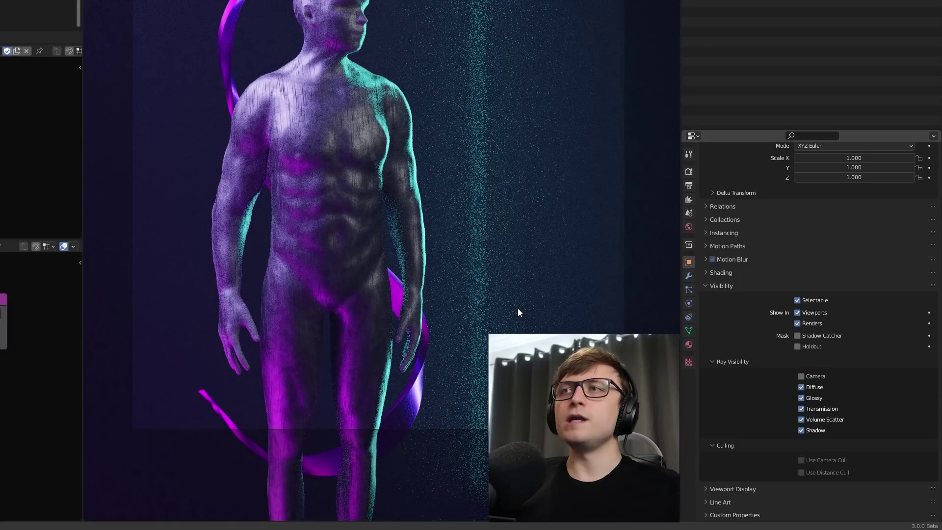
click(801, 421)
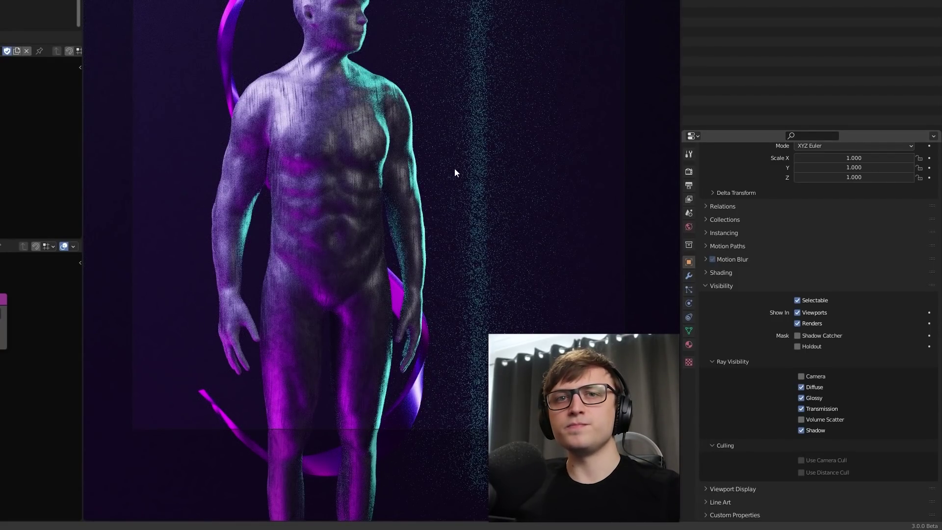
click(801, 388)
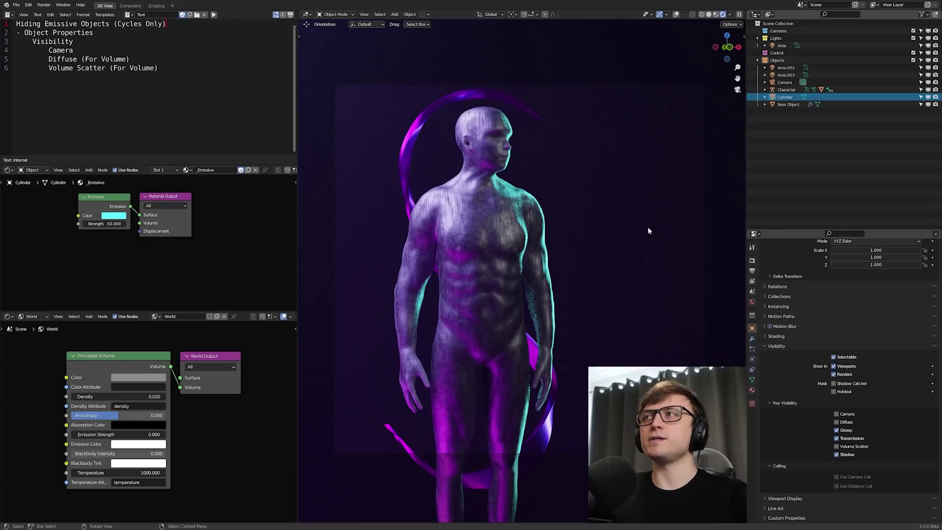
Step: Reposition the invisible cylinder and view the scene through the camera
key(g)
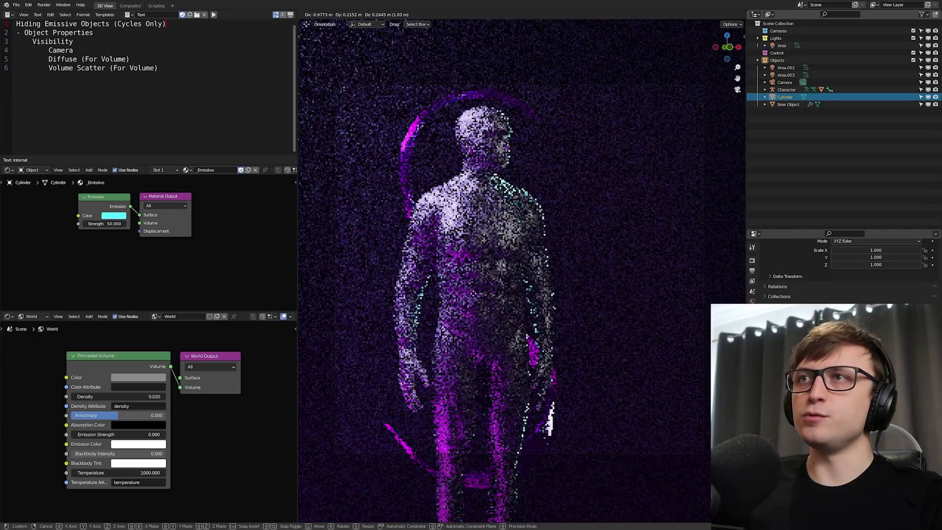
click(598, 320)
key(g)
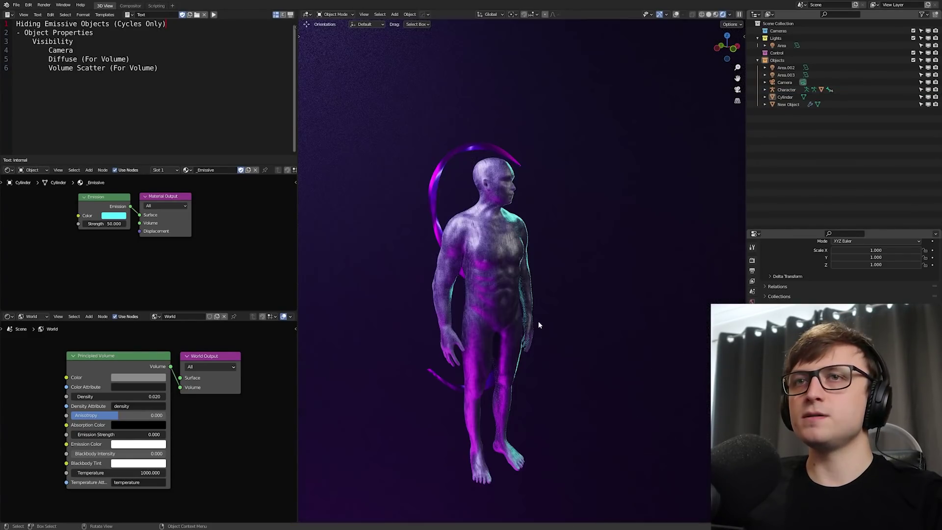
key(KP_0)
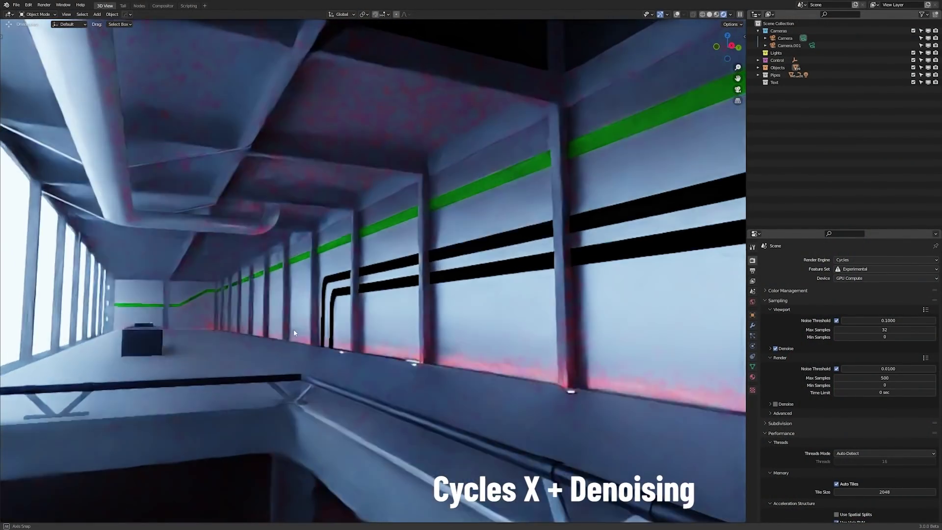
Step: Orbit around the corridor, then enter Walk Navigation to move through it first-person
middle_drag(293, 330, 289, 346)
key(shift+grave)
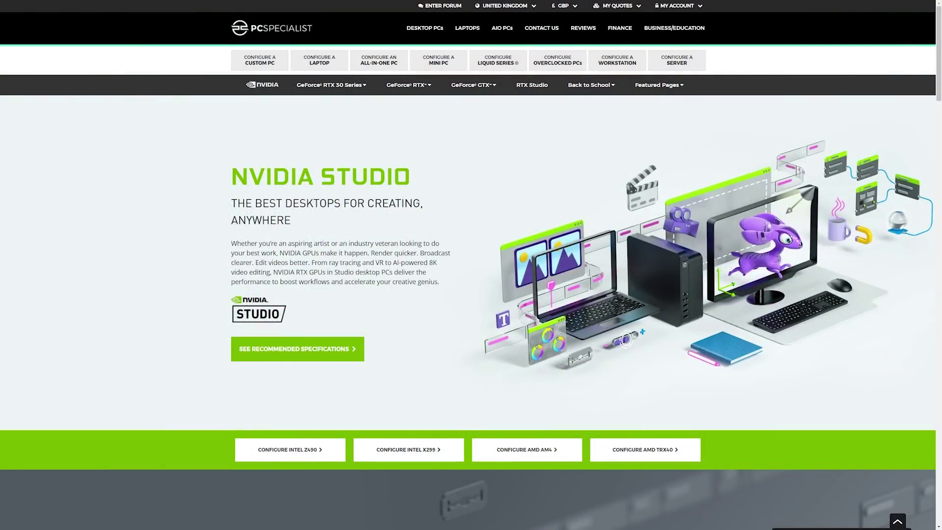
Step: Scroll the NVIDIA Studio page to the Recommended Specs Vector desktops, priced £1,590 to £2,430
middle_click(881, 74)
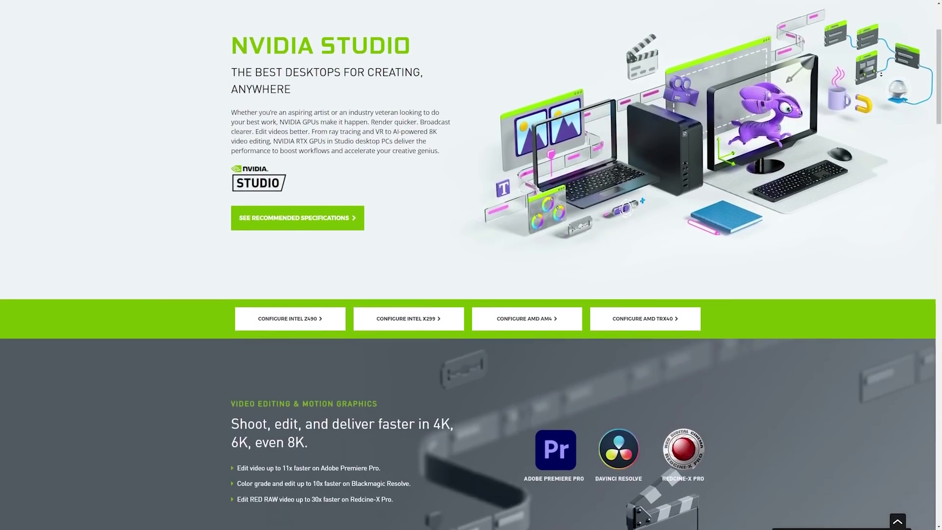
scroll(881, 73, down, 6)
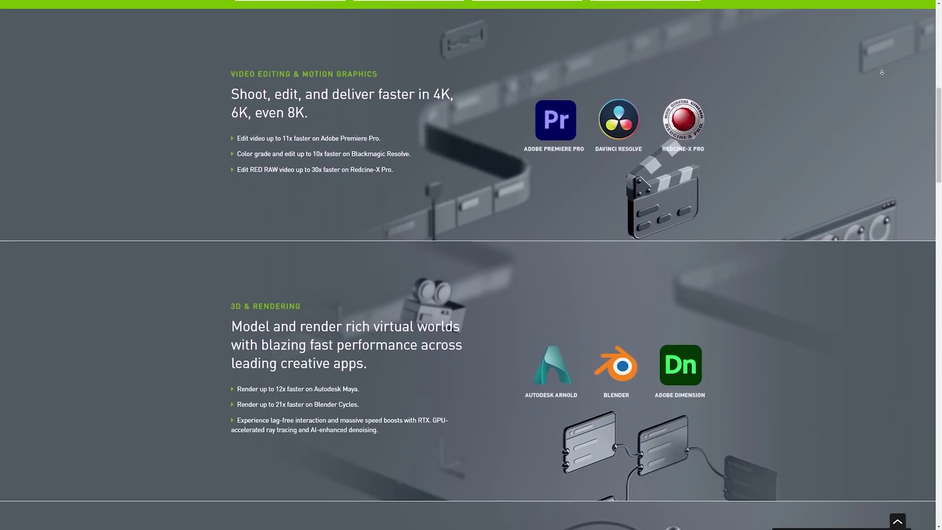
scroll(881, 73, down, 6)
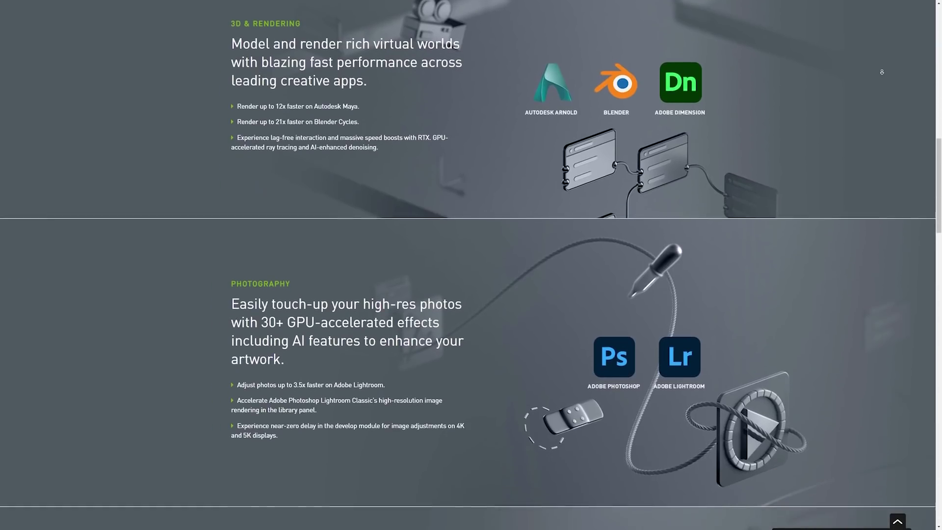
scroll(882, 72, down, 6)
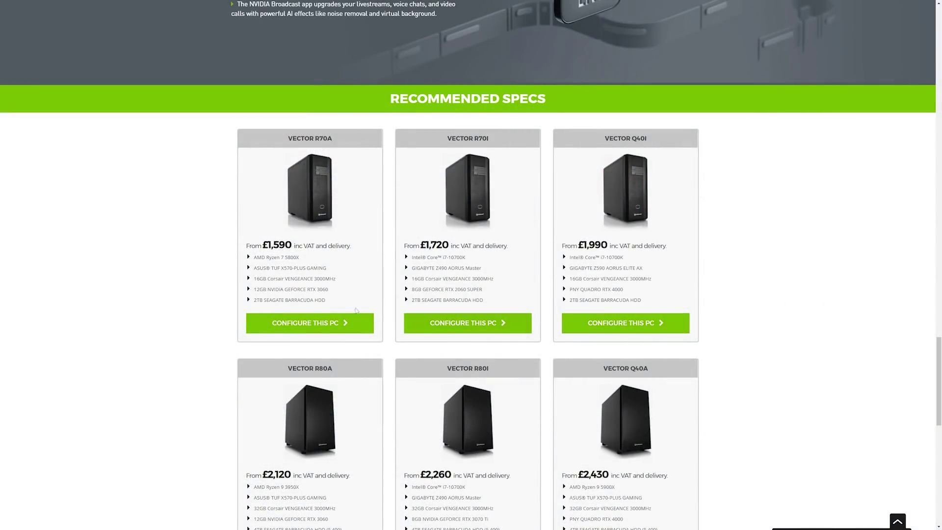
scroll(771, 405, down, 5)
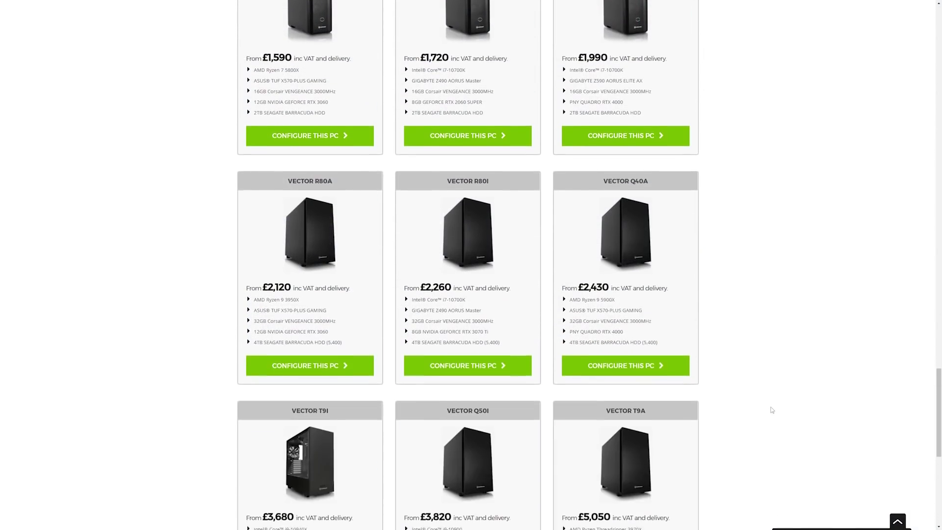
scroll(770, 409, down, 2)
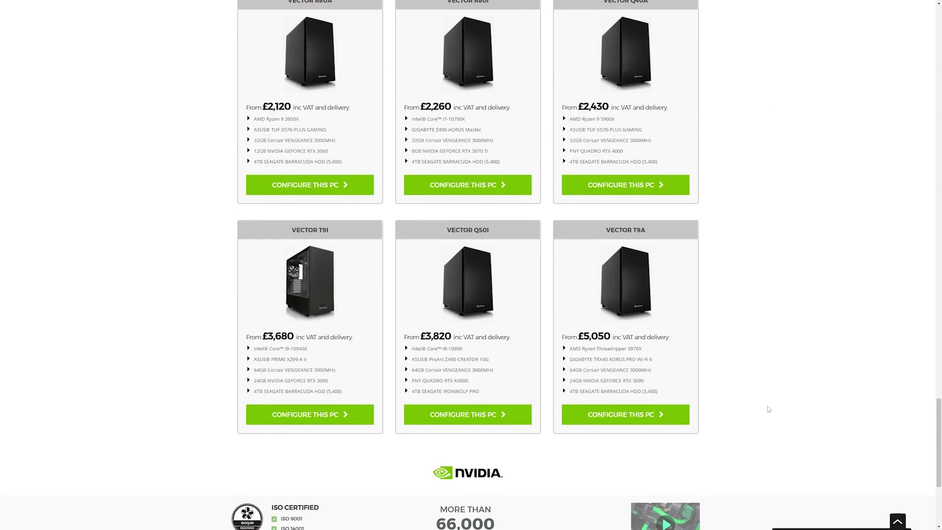
scroll(769, 410, up, 8)
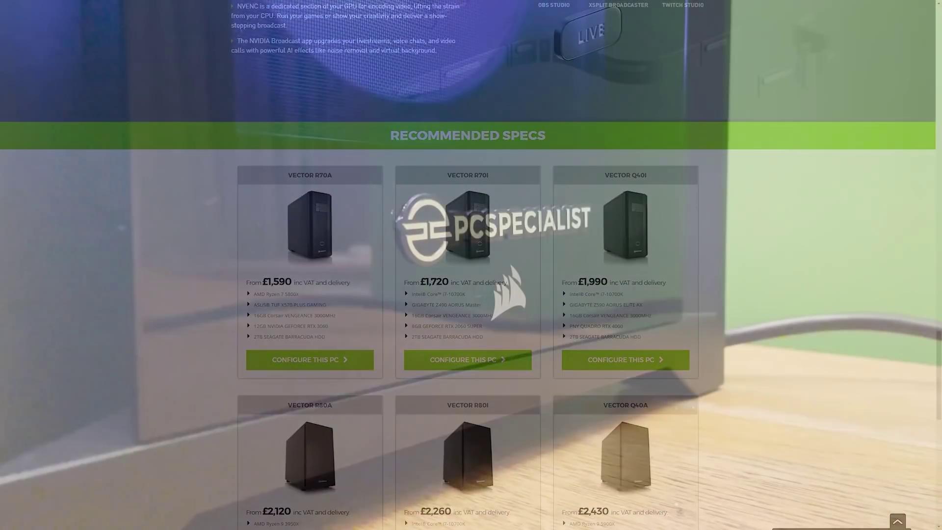